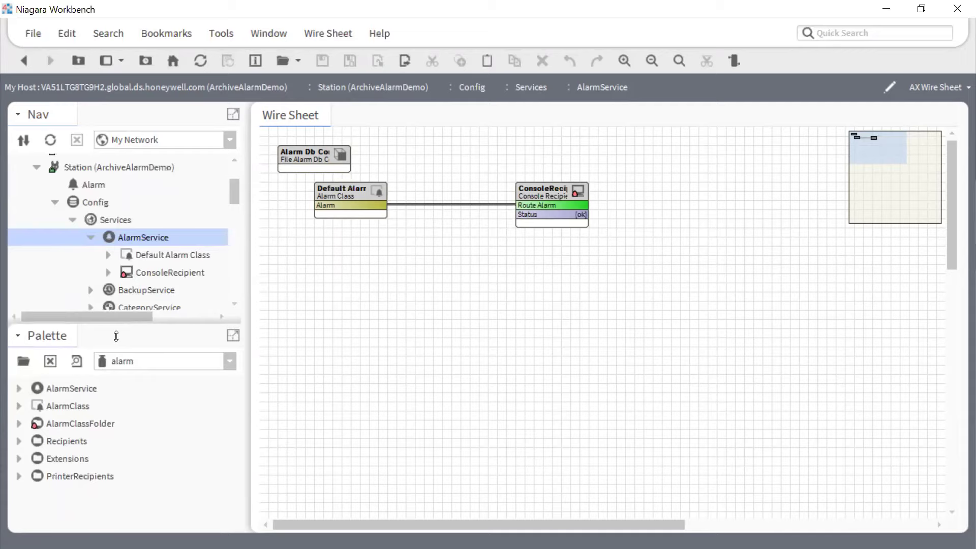
Add an OrionArchiveAlarmProvider from the alarmOrion palette under AlarmService and open its property sheet
click(139, 365)
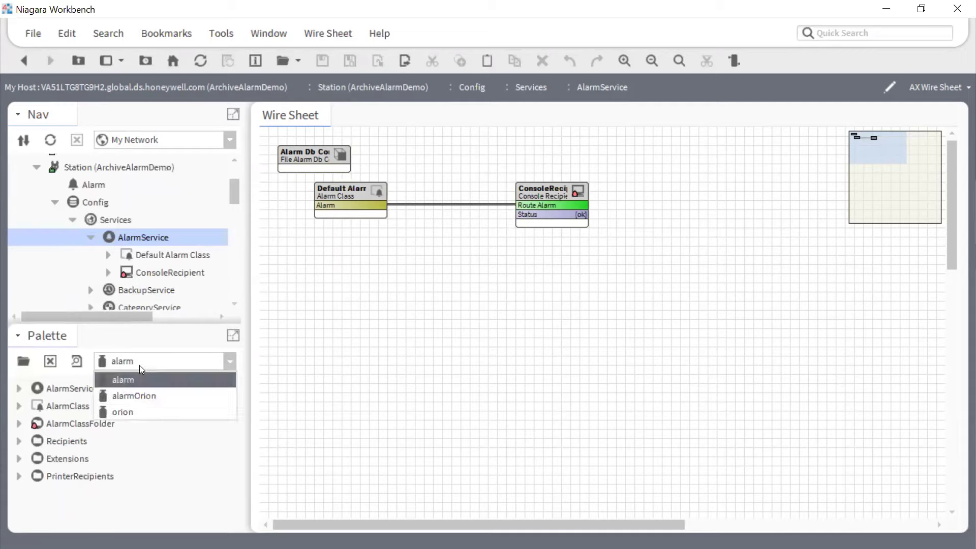
click(156, 396)
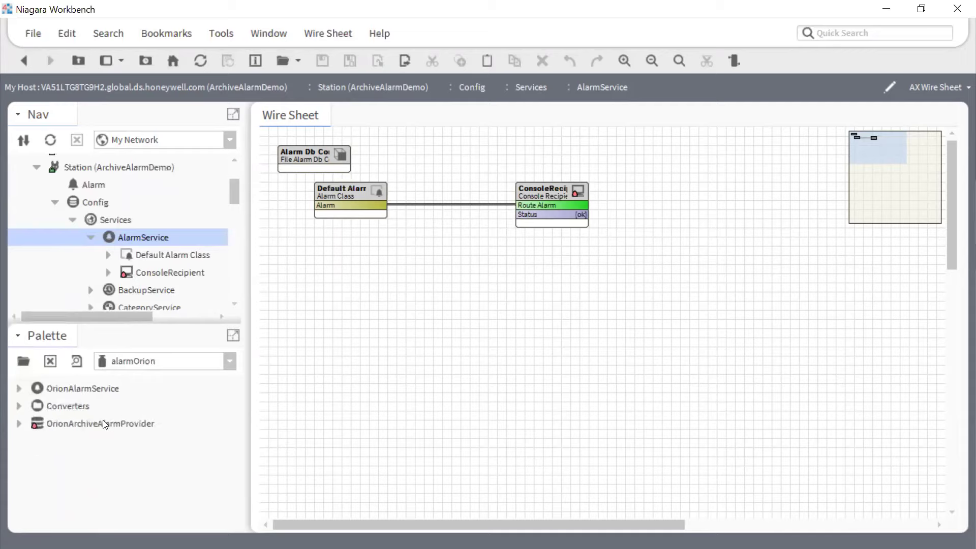
drag(101, 420, 148, 239)
click(470, 297)
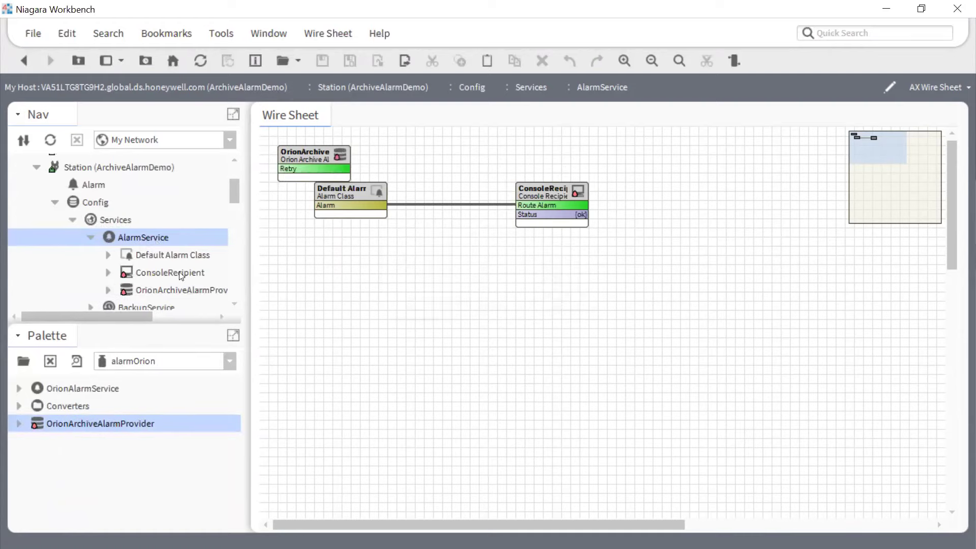
scroll(179, 272, down, 1)
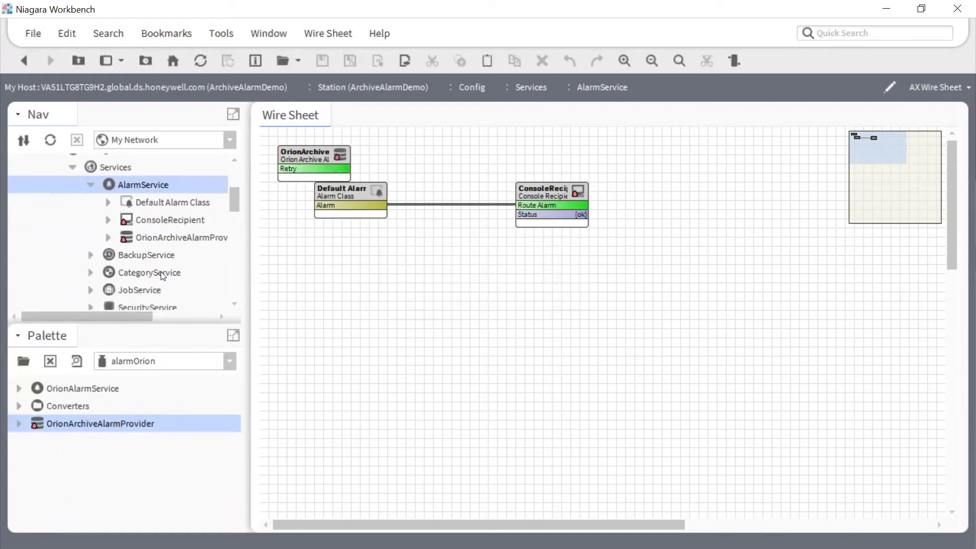
click(194, 237)
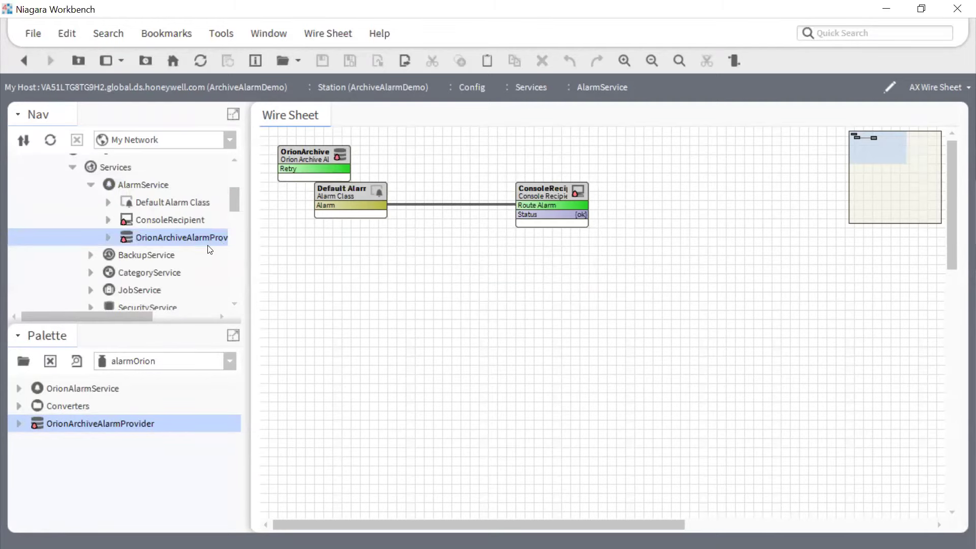
double_click(198, 235)
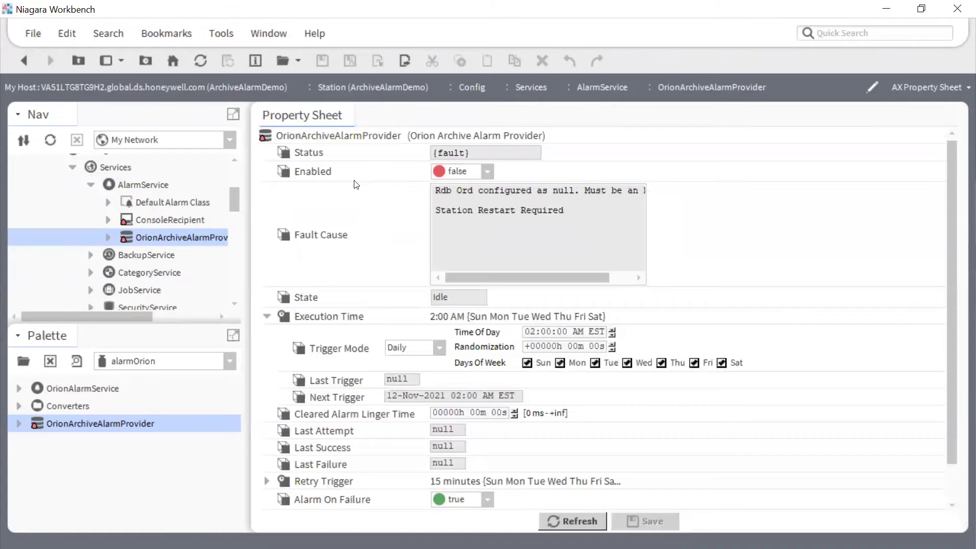
Set the provider's Enabled property to true, keeping Daily as the trigger mode
click(471, 171)
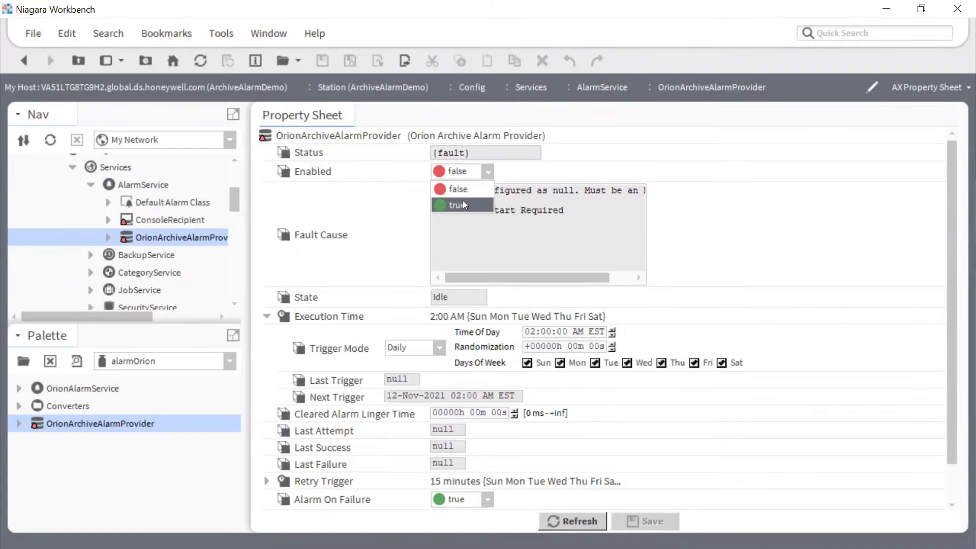
click(460, 204)
scroll(415, 283, down, 1)
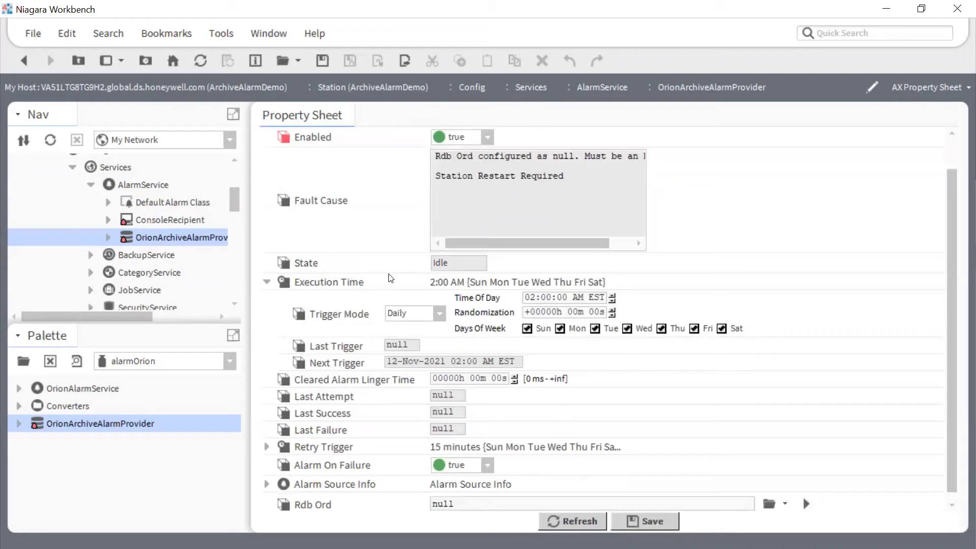
scroll(386, 276, down, 1)
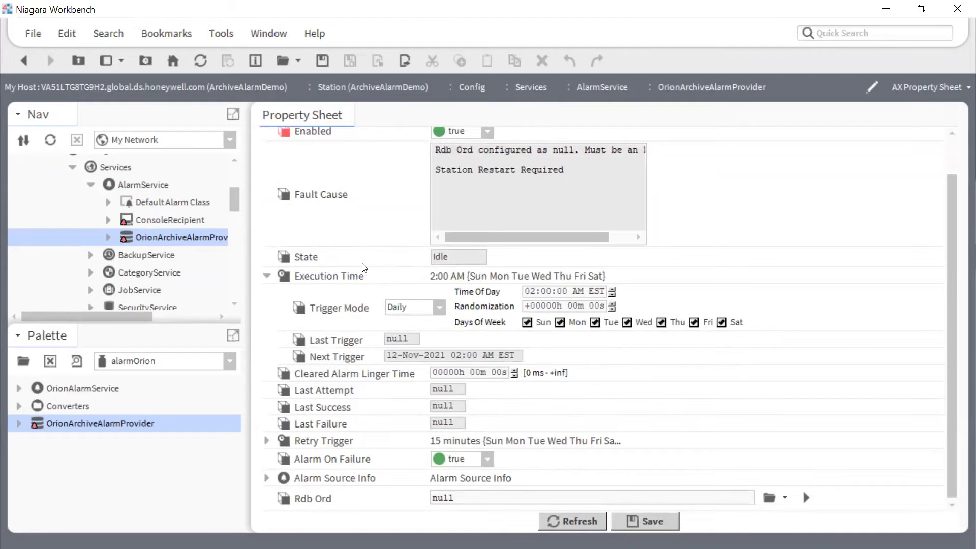
click(408, 308)
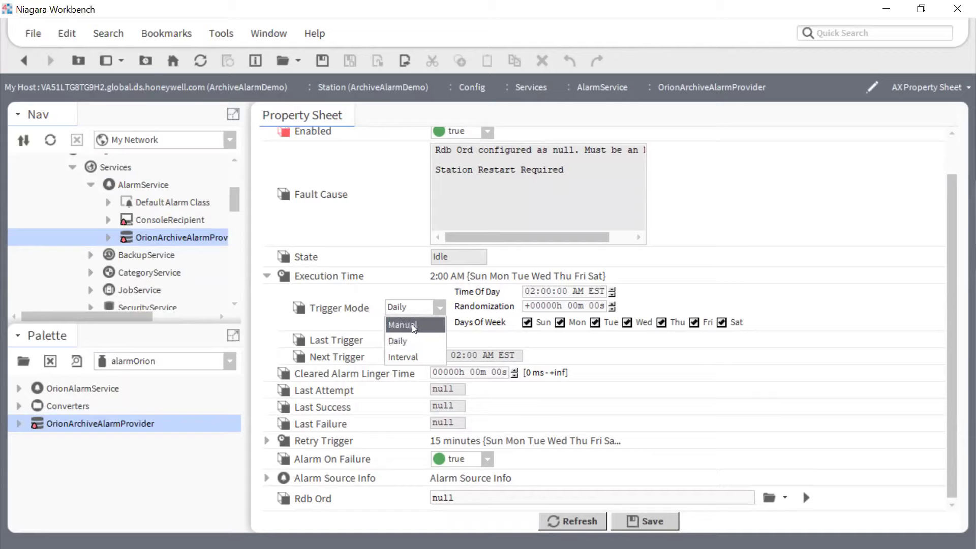
click(354, 314)
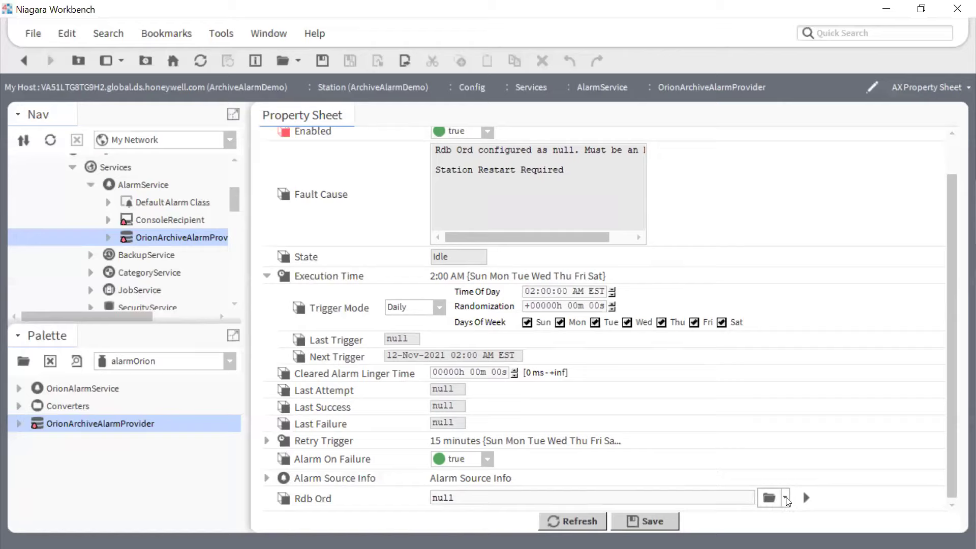
Point the Rdb Ord to Drivers > RdbmsNetwork > SqlServerDatabase, then save and refresh
click(786, 499)
click(794, 442)
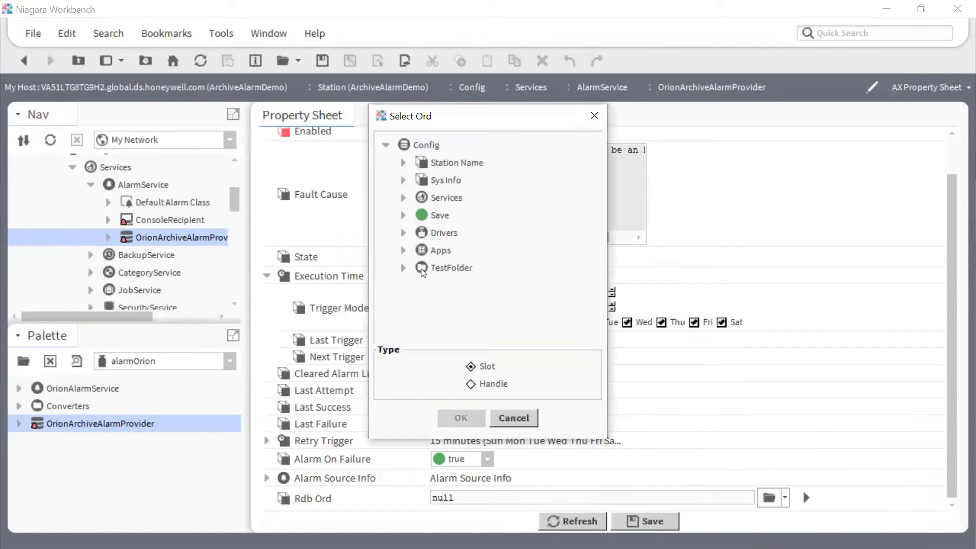
click(404, 232)
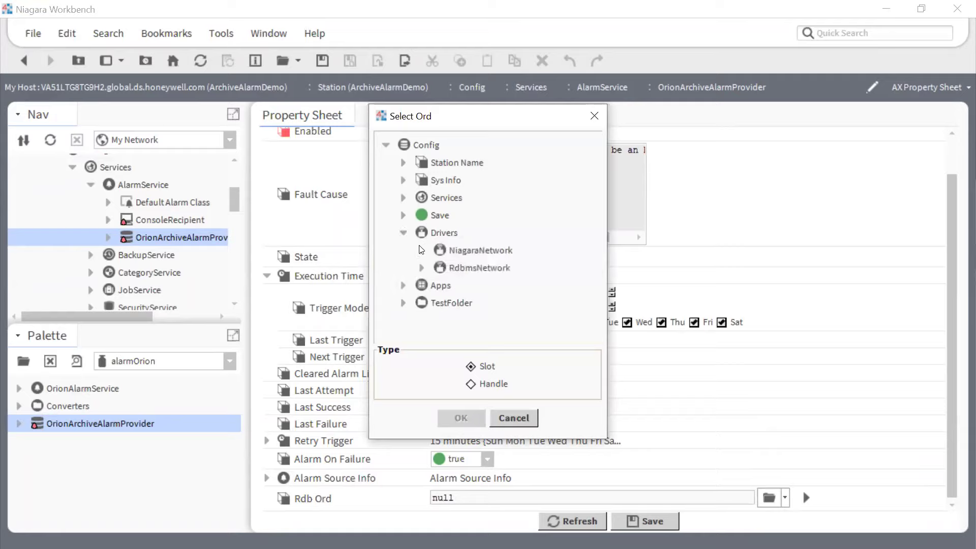
click(422, 268)
scroll(503, 330, down, 1)
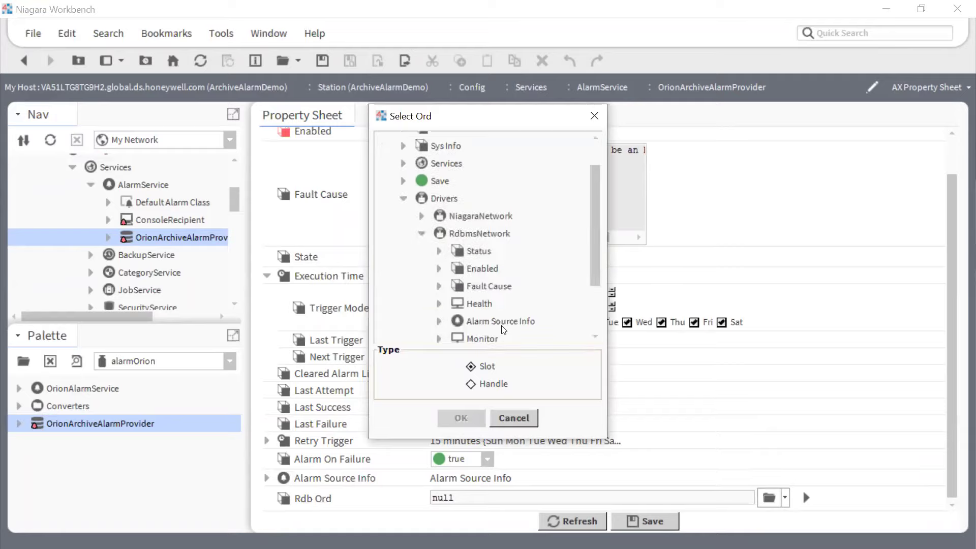
scroll(503, 329, down, 2)
double_click(510, 300)
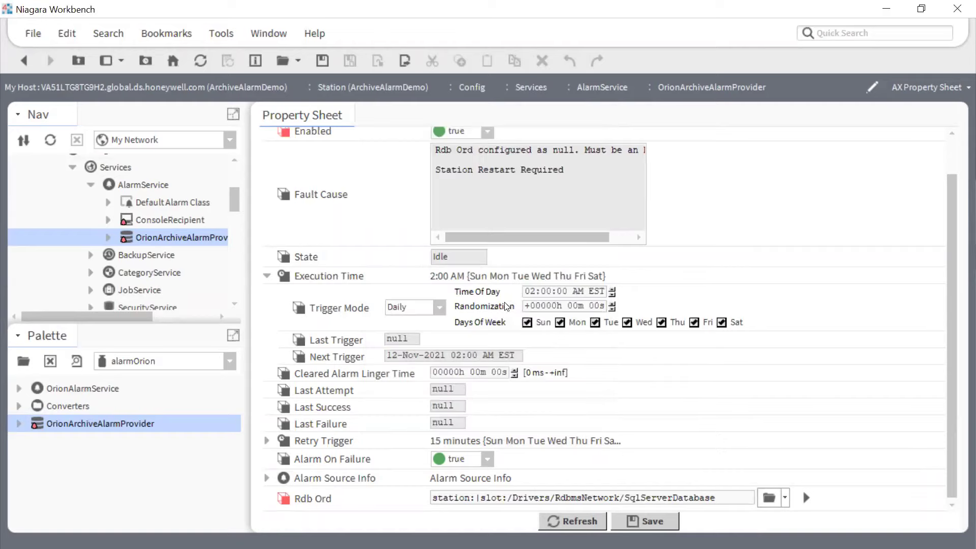
click(646, 521)
click(580, 521)
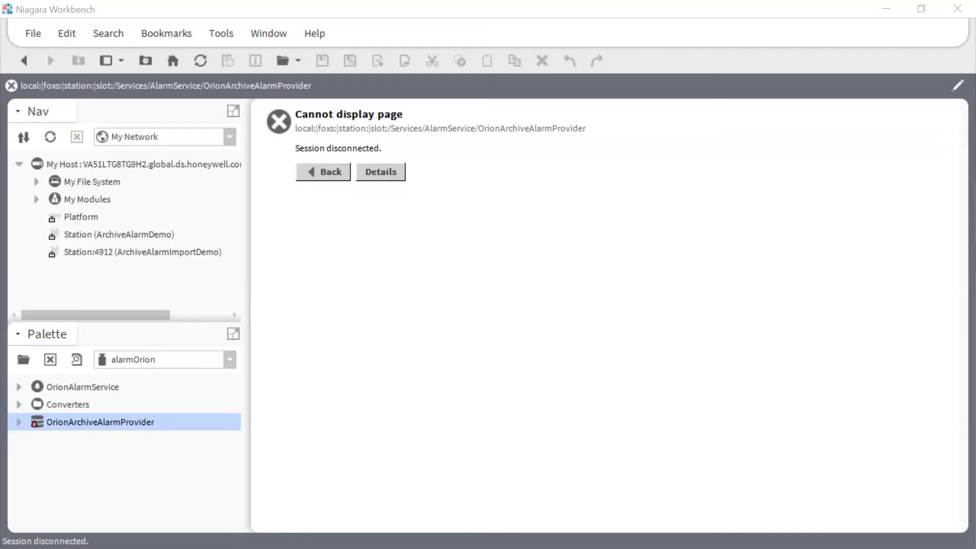
Reconnect to Station (ArchiveAlarmDemo) with the saved login credentials
double_click(137, 232)
click(481, 372)
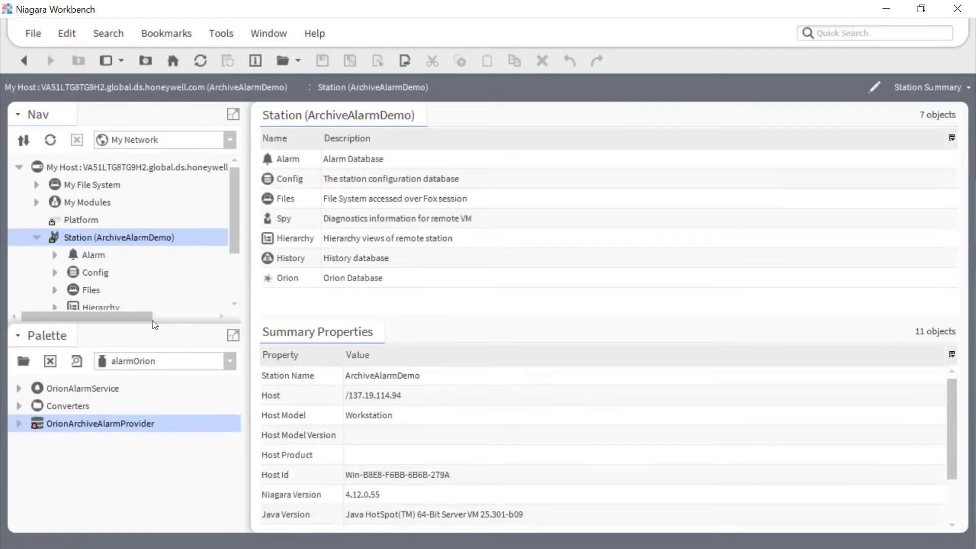
Expand Config > Services > AlarmService and open the OrionArchiveAlarmProvider's default view
drag(155, 325, 155, 473)
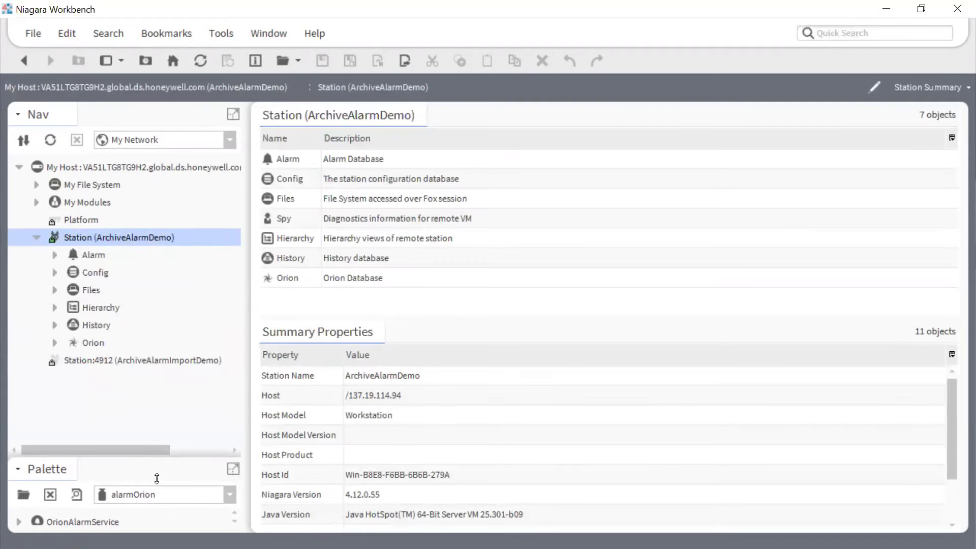
click(55, 272)
click(73, 289)
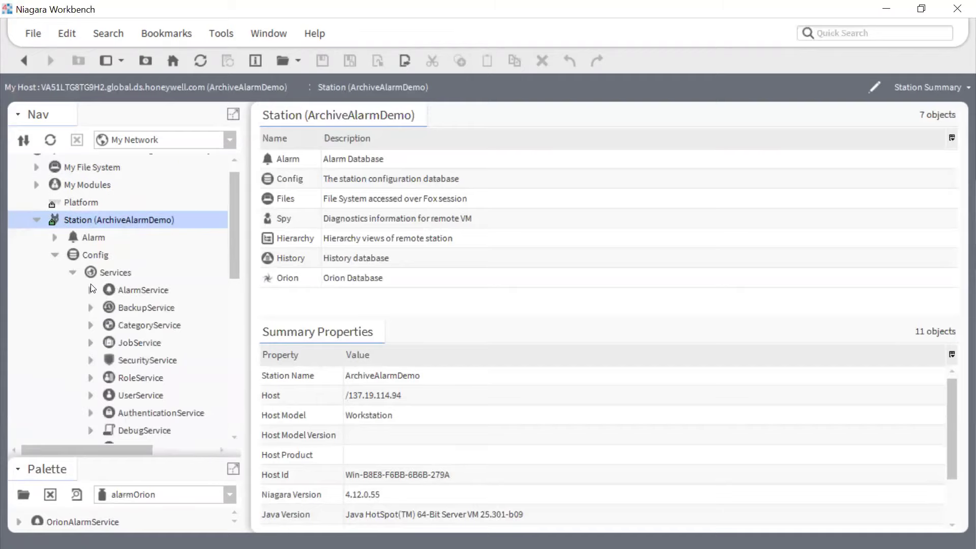
click(91, 290)
double_click(207, 342)
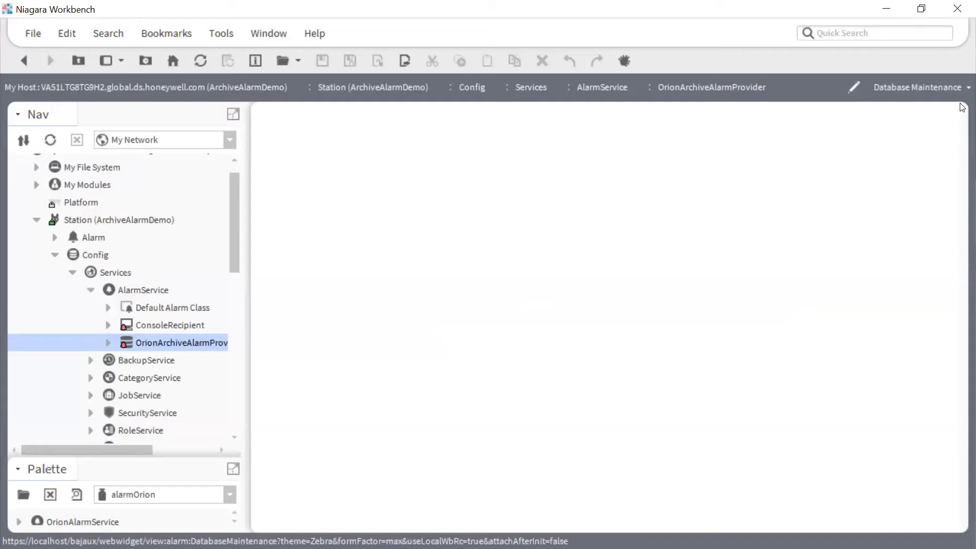
Check the provider's available views, then open Alarm > Alarm Archive
click(921, 87)
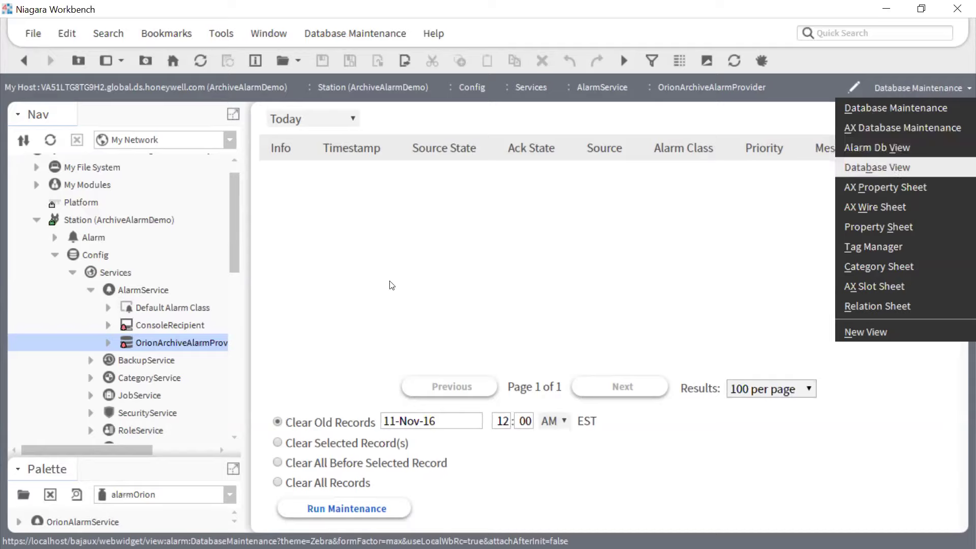
click(194, 341)
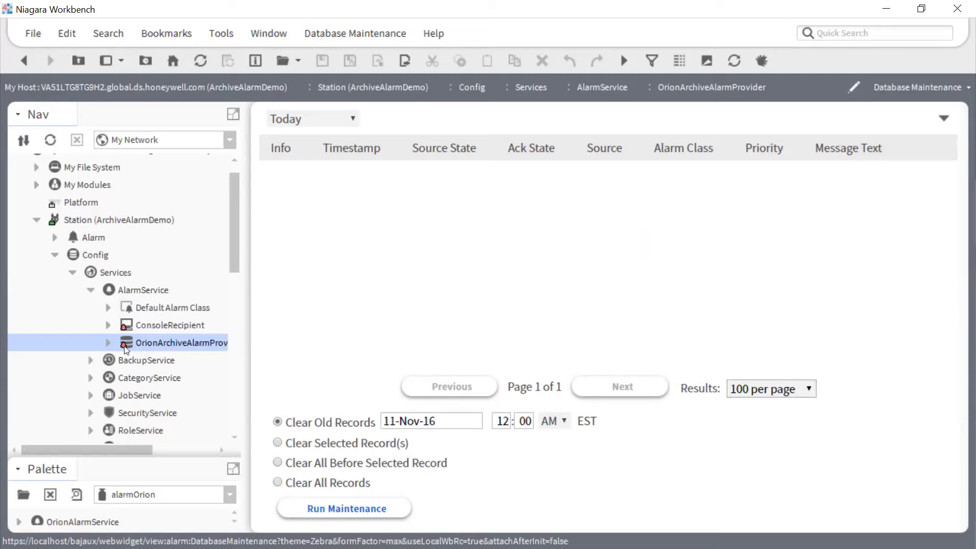
click(55, 238)
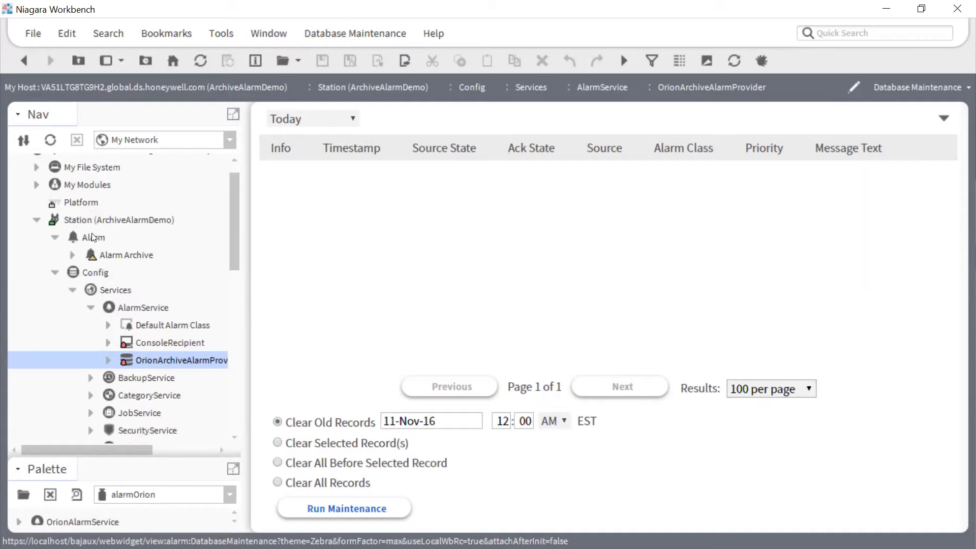
double_click(125, 257)
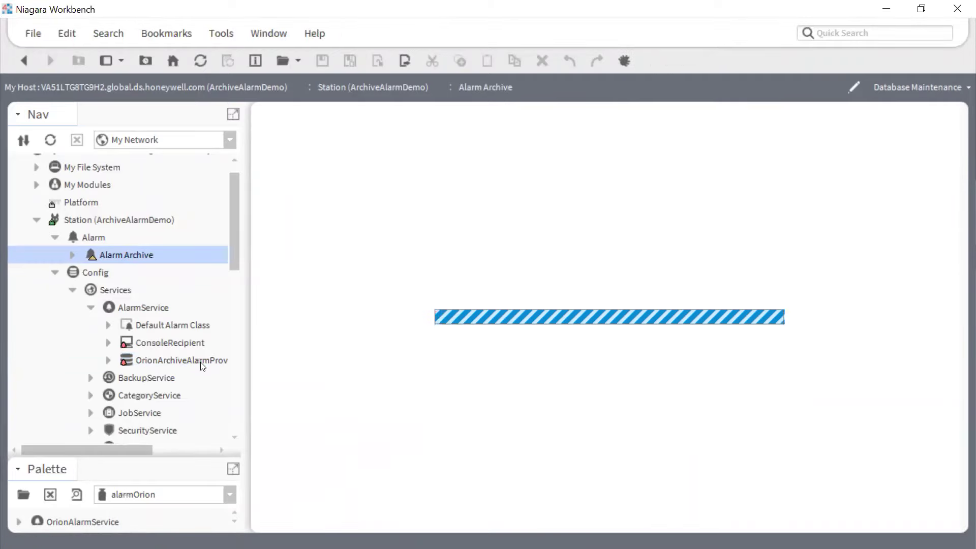
Keep the Alarm Archive in Database Maintenance view and expand TestFolder in the Nav tree
click(924, 85)
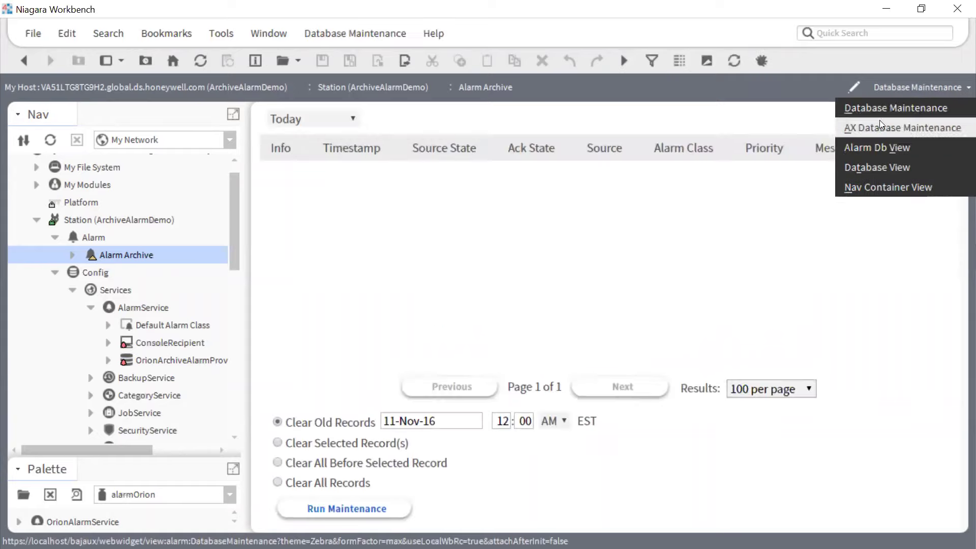
click(700, 110)
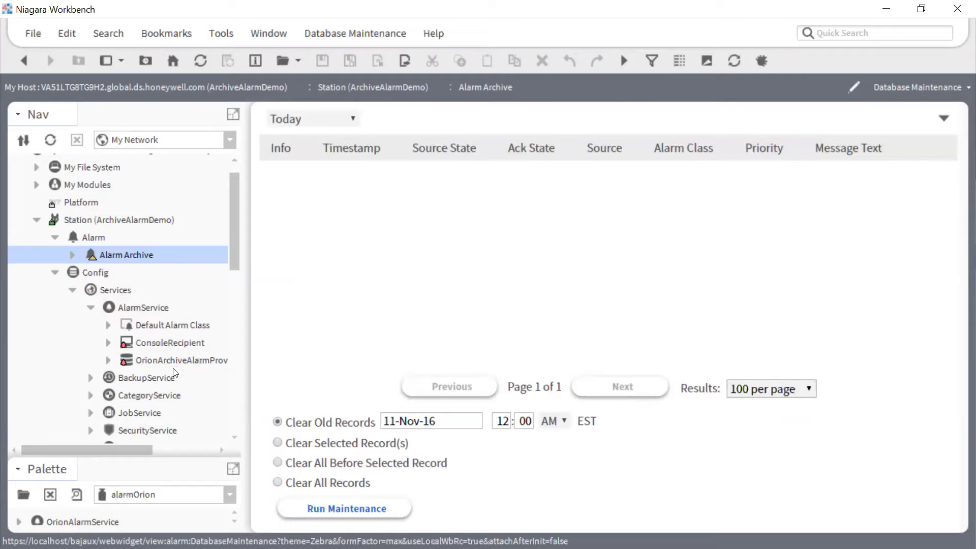
scroll(173, 373, down, 1)
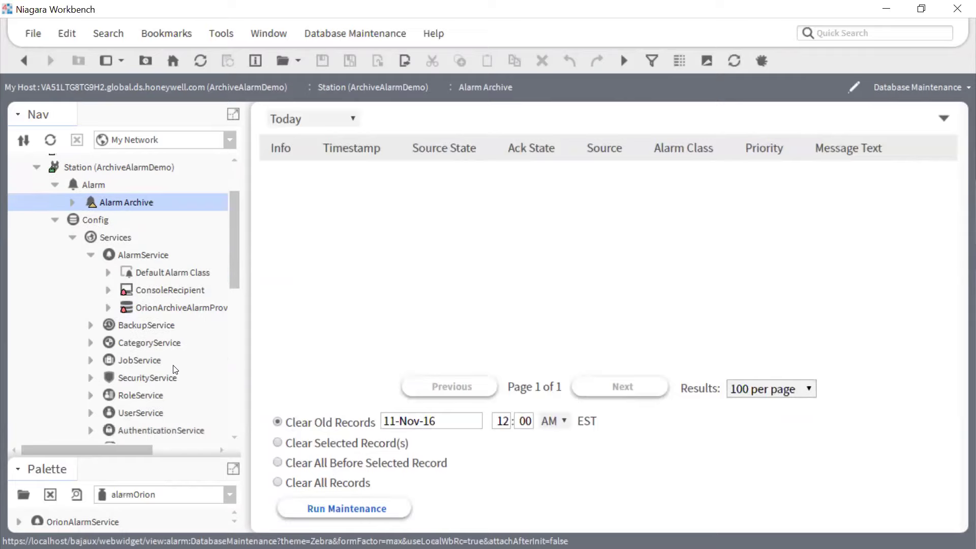
scroll(173, 369, down, 6)
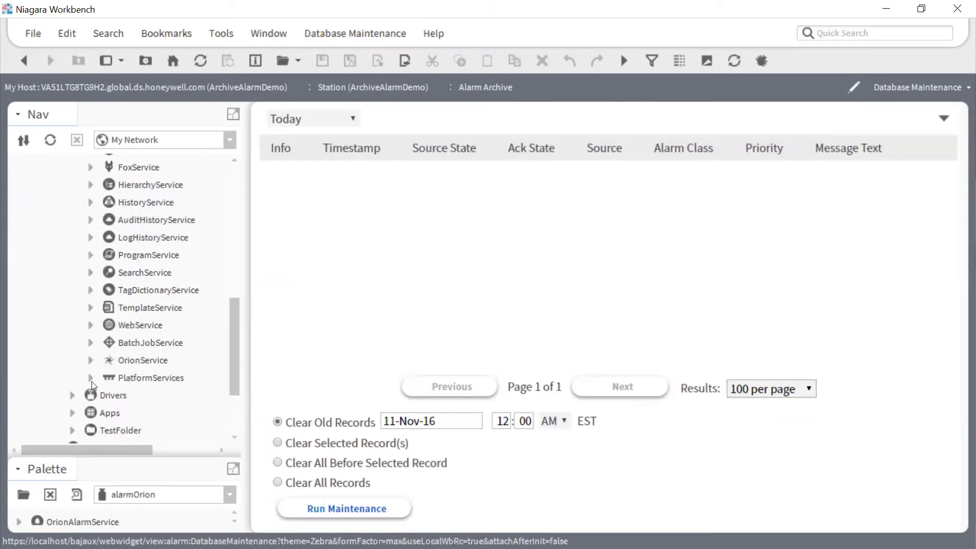
scroll(95, 386, down, 2)
click(73, 331)
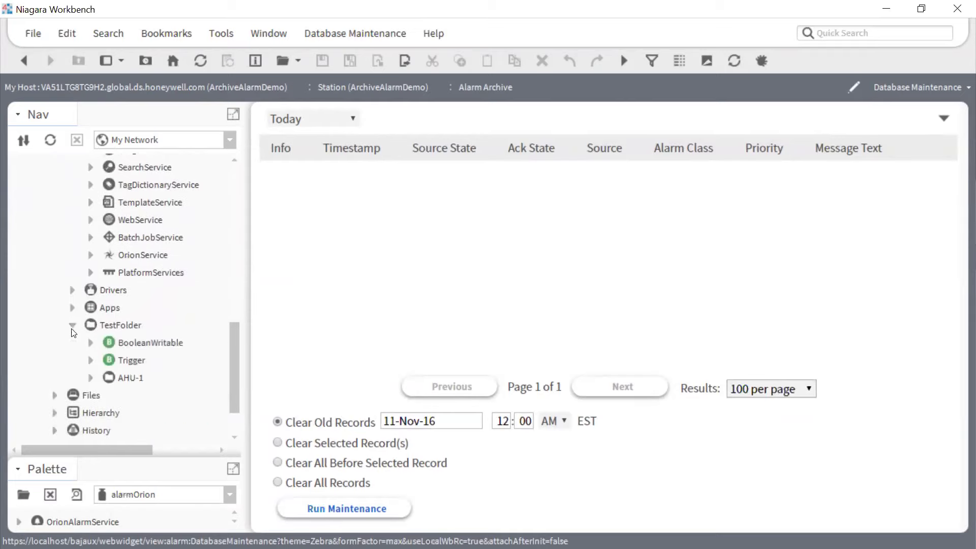
Open the Trigger point's AX Property Sheet
click(131, 362)
right_click(131, 362)
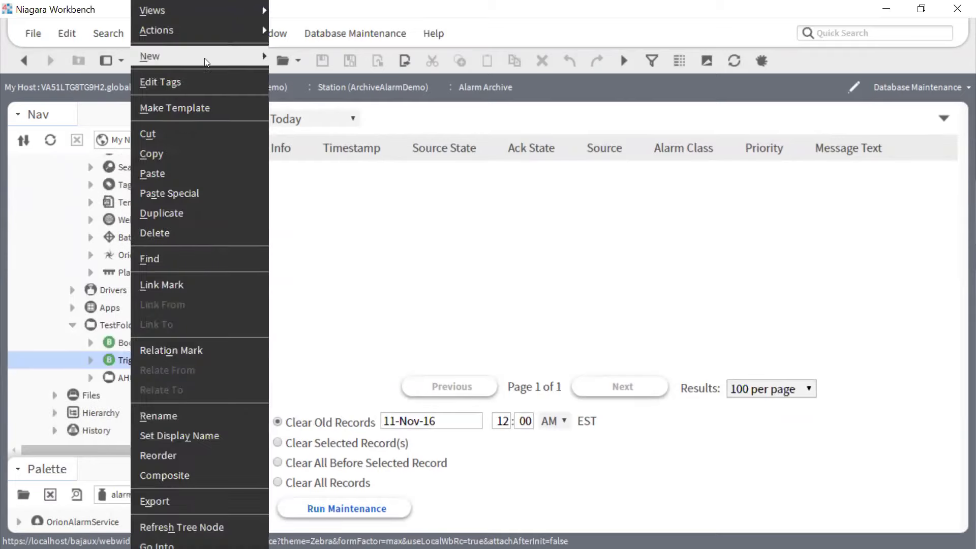
mouse_move(216, 57)
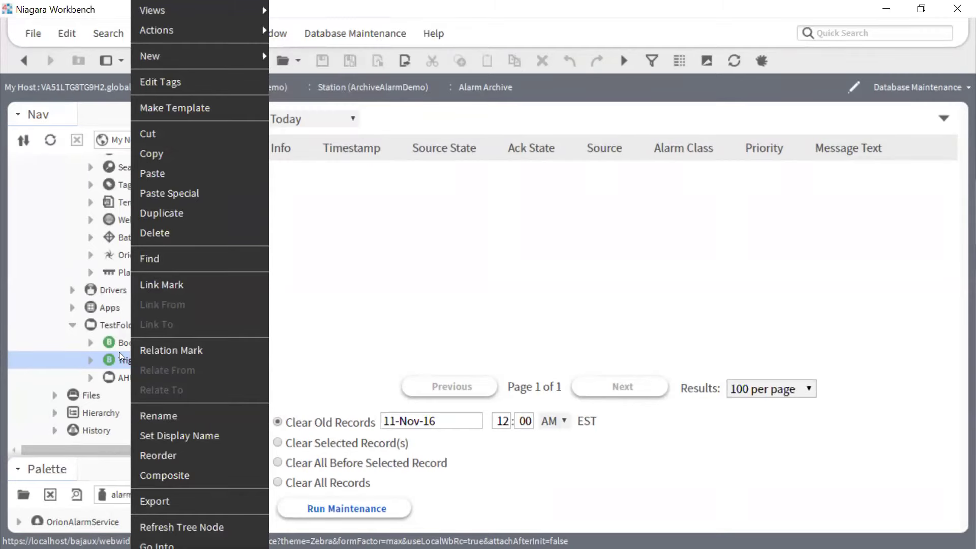
click(226, 351)
Force the Trigger point to Emergency Active
right_click(122, 359)
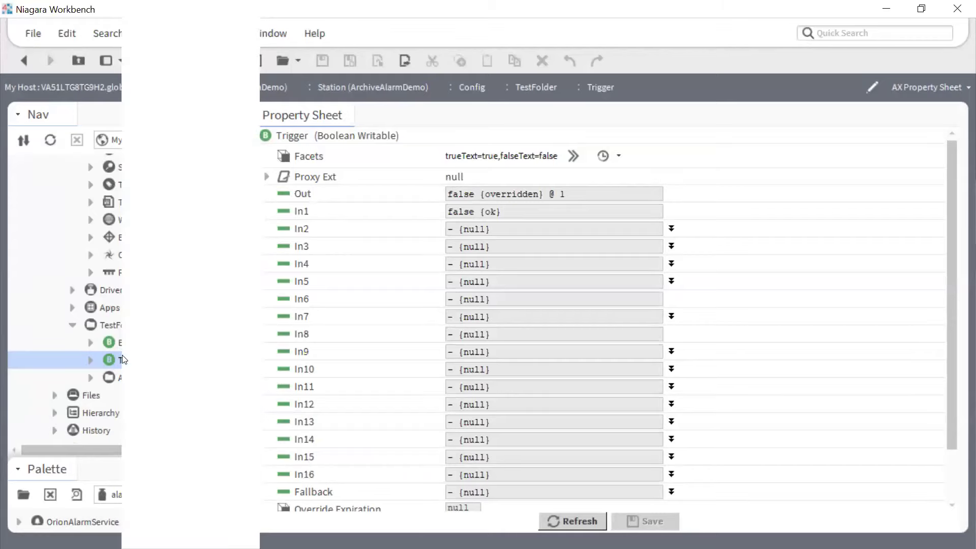
mouse_move(225, 44)
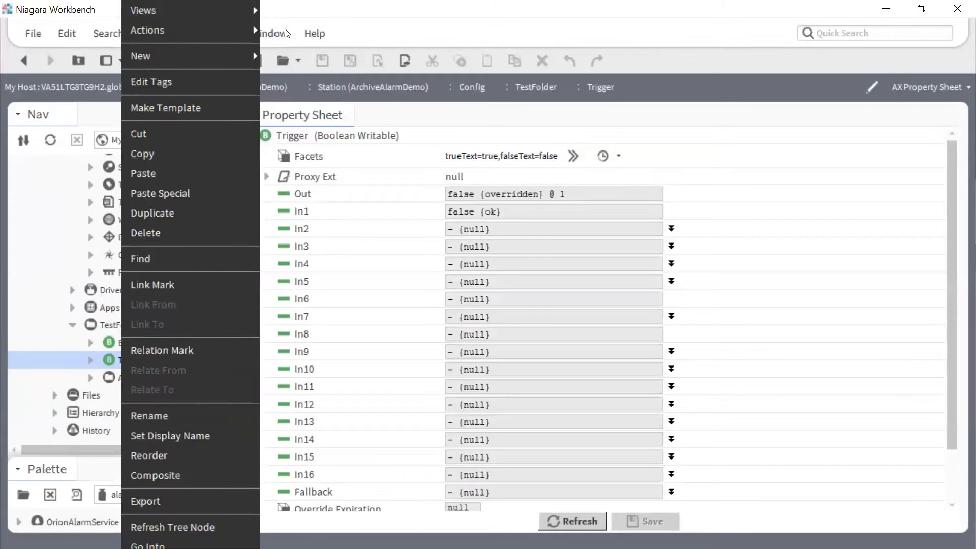
key(alt)
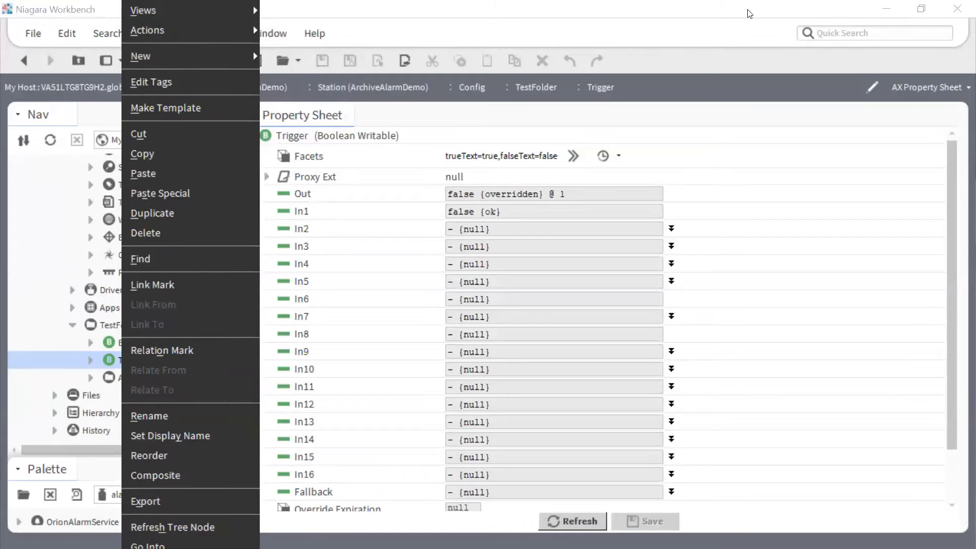
key(alt)
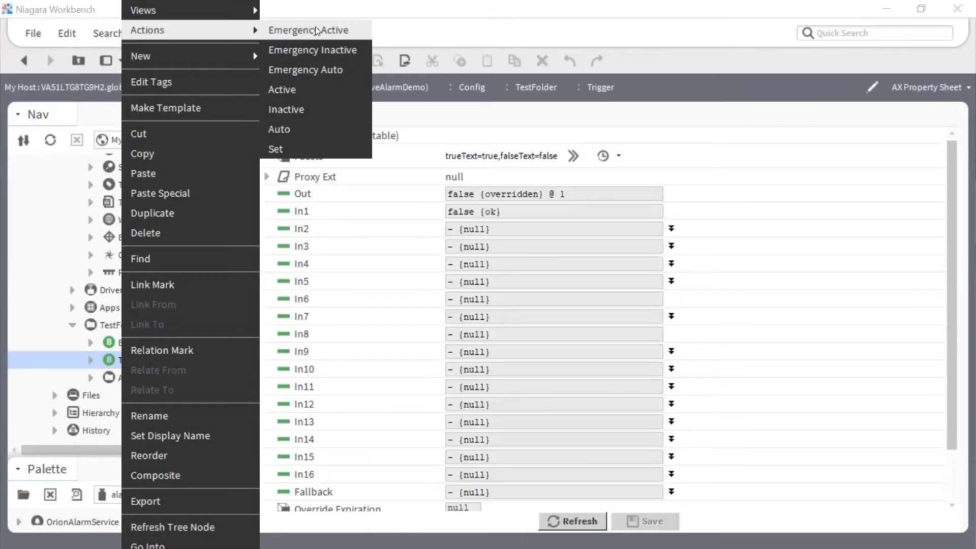
key(Escape)
Open ConsoleRecipient's alarm console and set Trigger to Emergency Inactive, returning alarms to Normal
scroll(150, 269, up, 10)
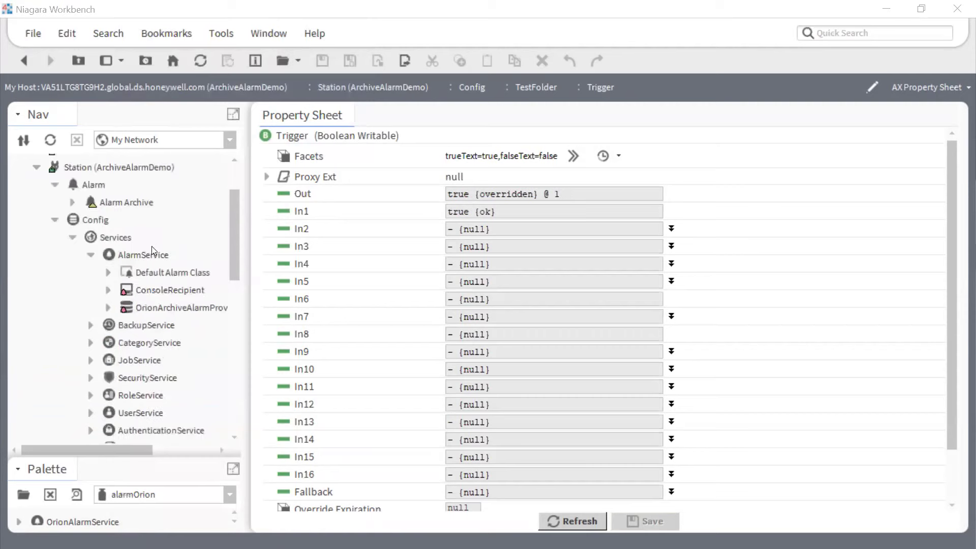
double_click(186, 290)
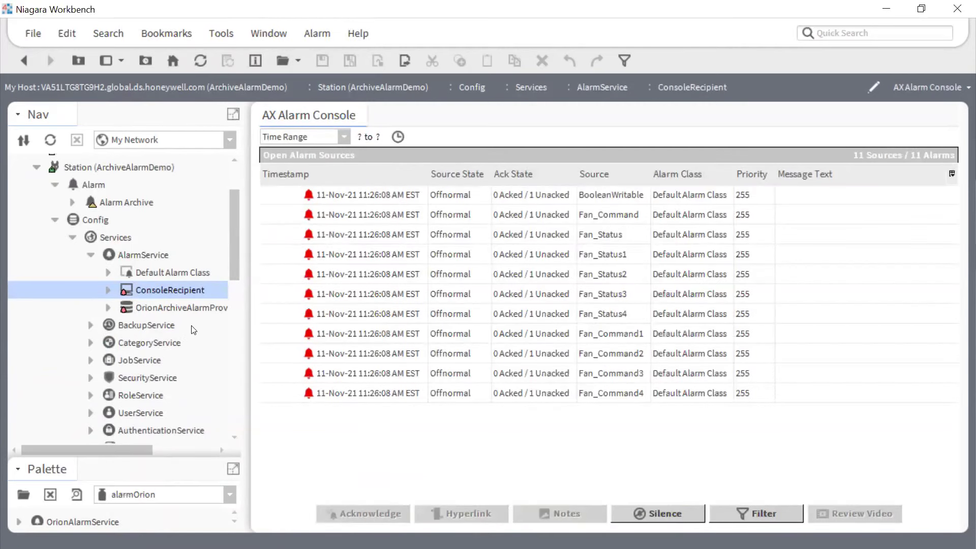
scroll(198, 338, down, 5)
right_click(132, 362)
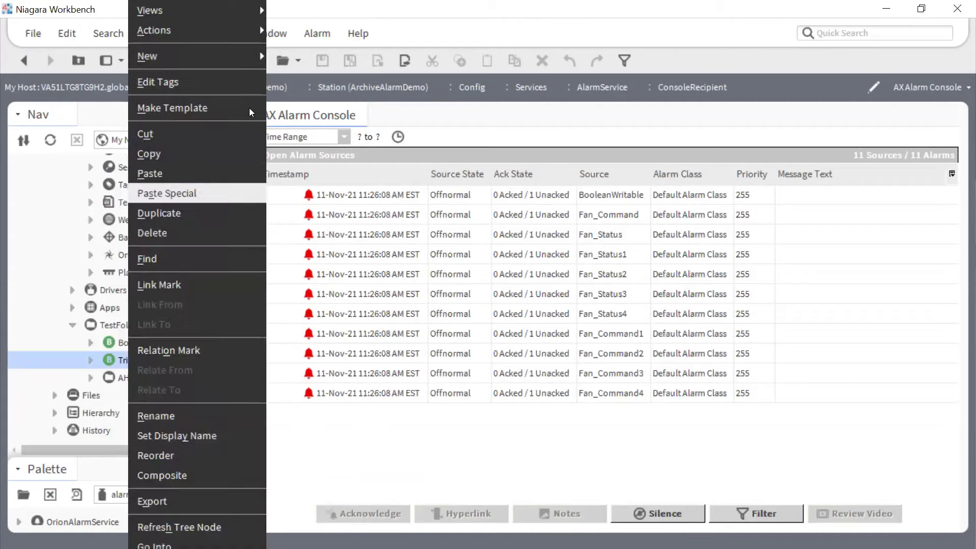
mouse_move(244, 30)
click(297, 50)
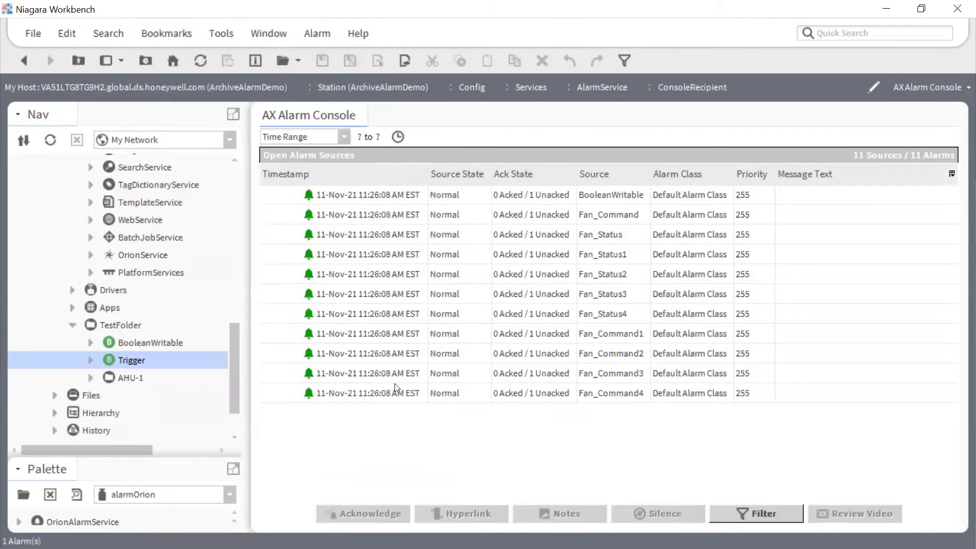
scroll(121, 278, up, 10)
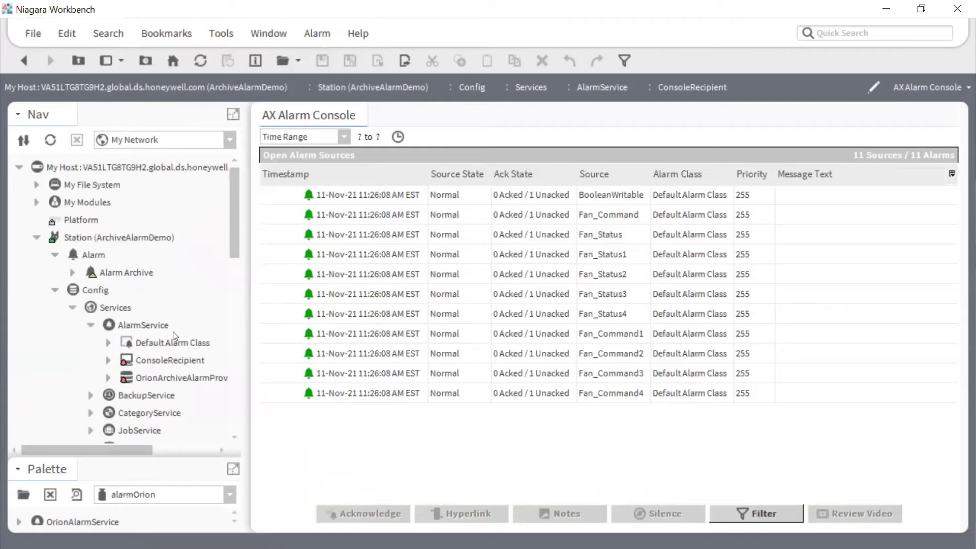
click(172, 359)
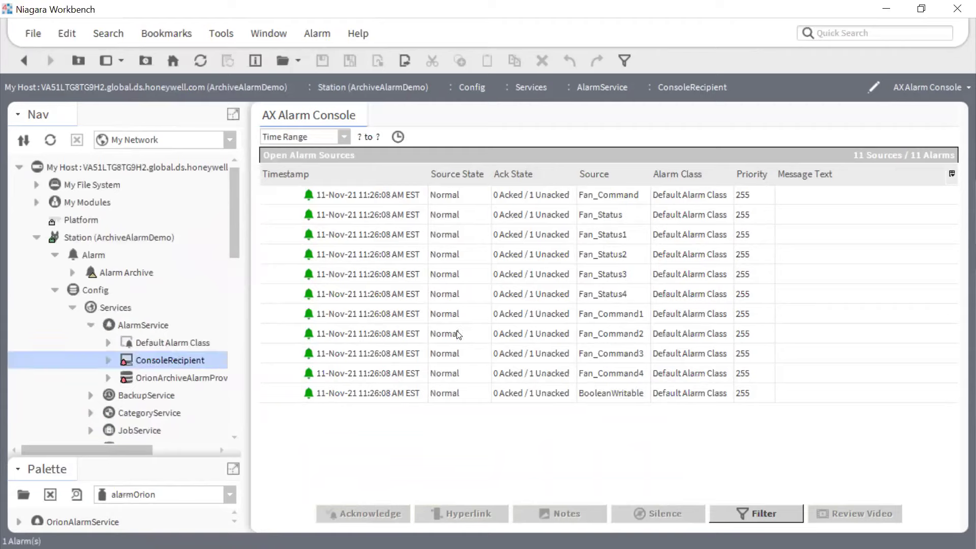
Open OrionArchiveAlarmProvider in AX Database Maintenance view, showing 0 archived alarms
double_click(174, 377)
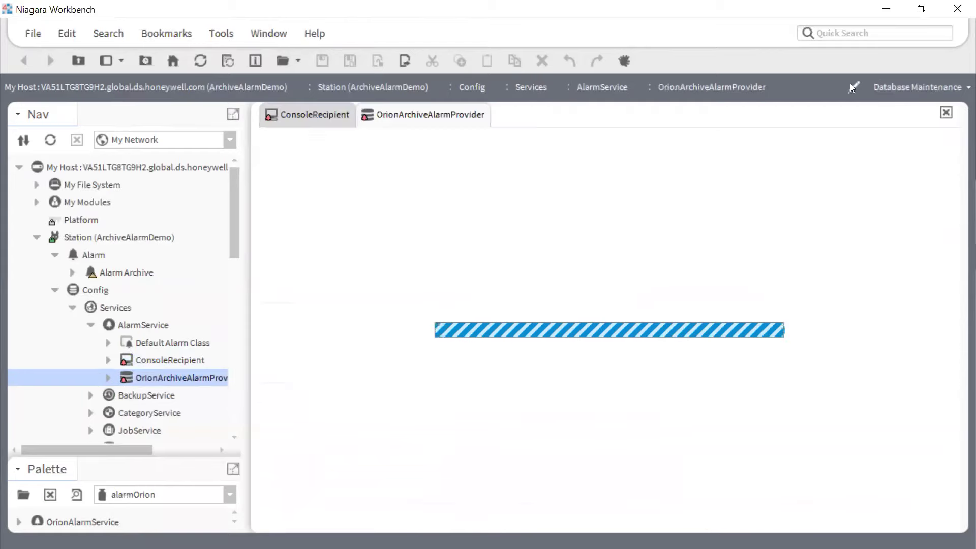
click(920, 88)
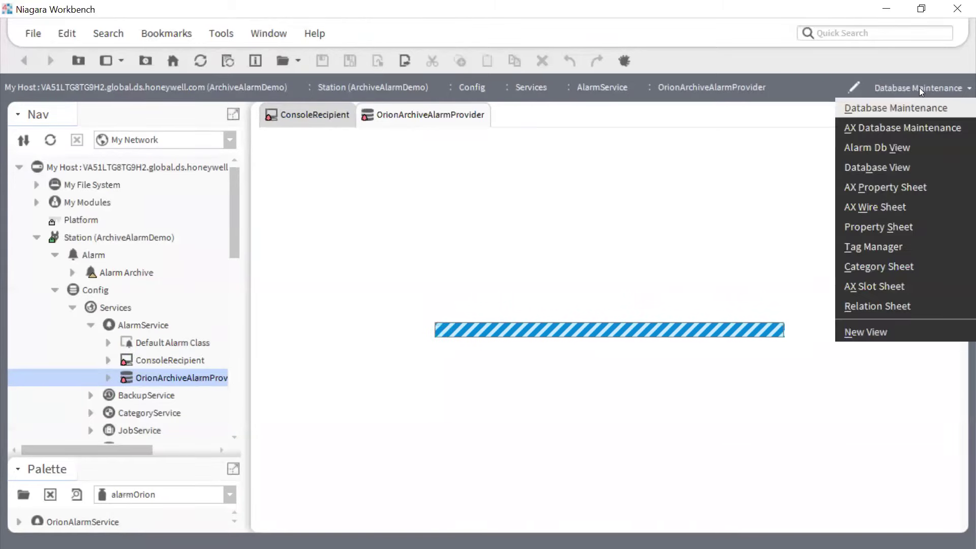
click(913, 127)
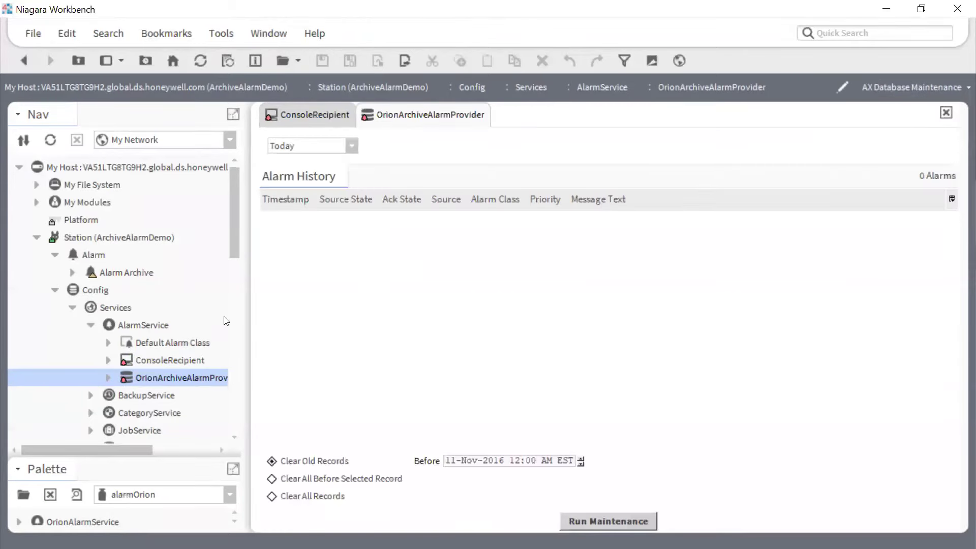
Open AlarmService's Database Maintenance view listing 11 alarms, then return to the ConsoleRecipient console
double_click(153, 326)
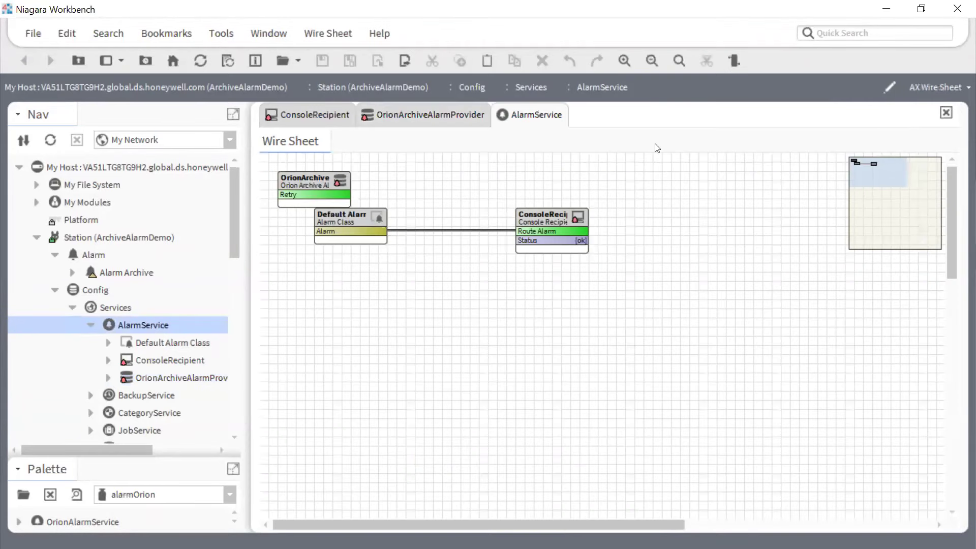
click(940, 87)
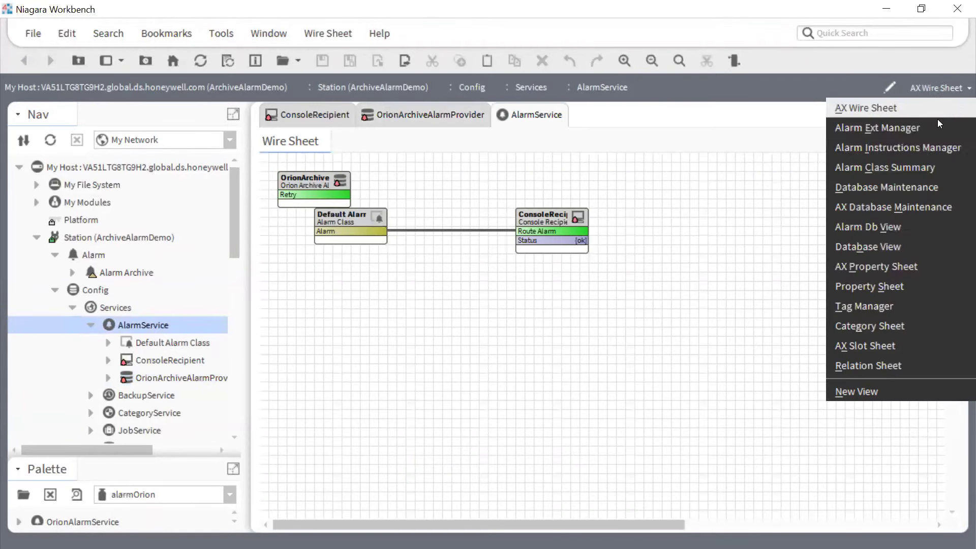
click(916, 203)
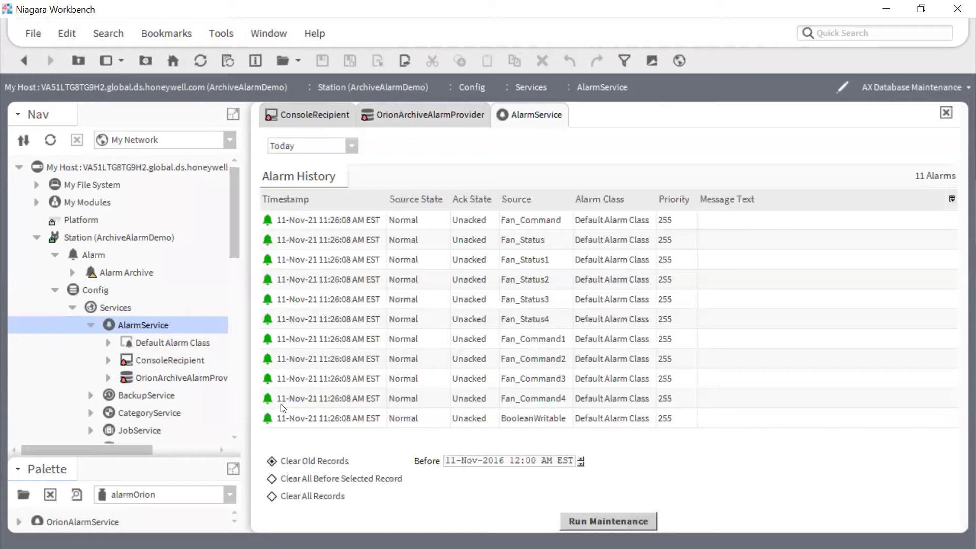
click(313, 112)
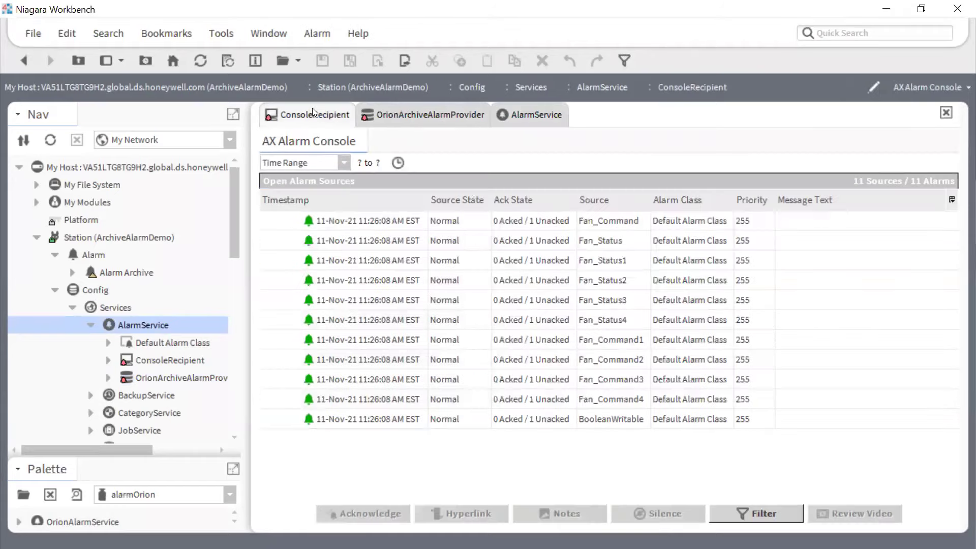
Acknowledge the six alarms from BooleanWritable through Fan_Status4
click(345, 418)
shift+click(346, 321)
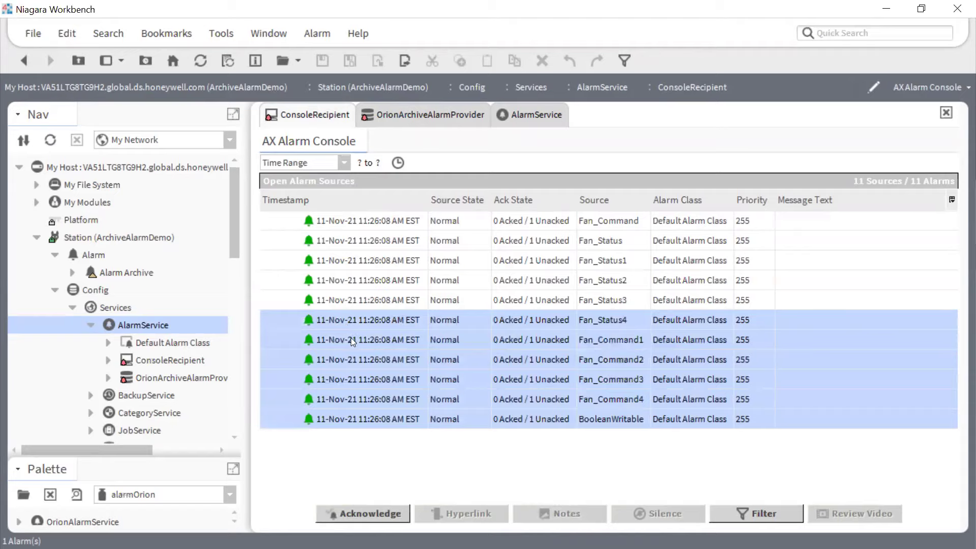
click(370, 512)
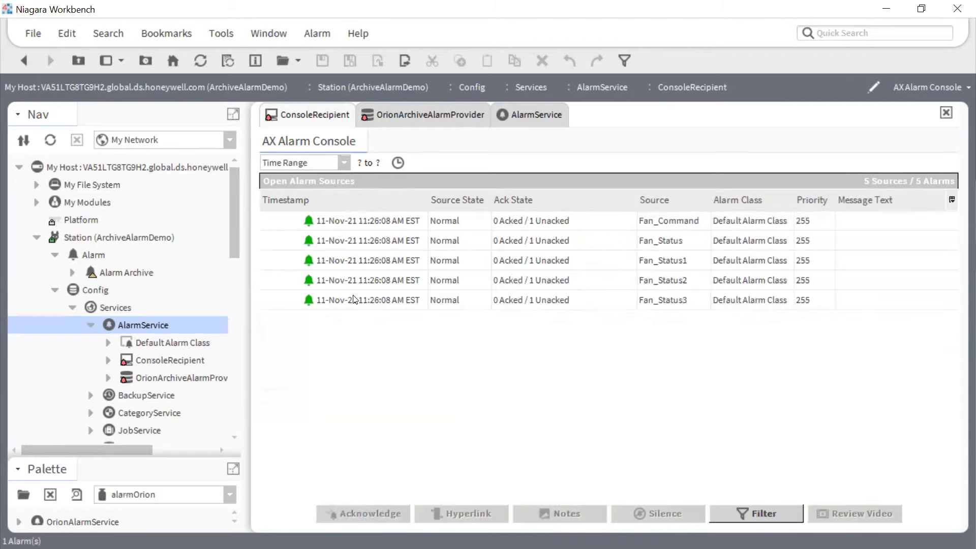
Refresh AlarmService's history, then check the OrionArchiveAlarmProvider history still showing 0 alarms
click(526, 111)
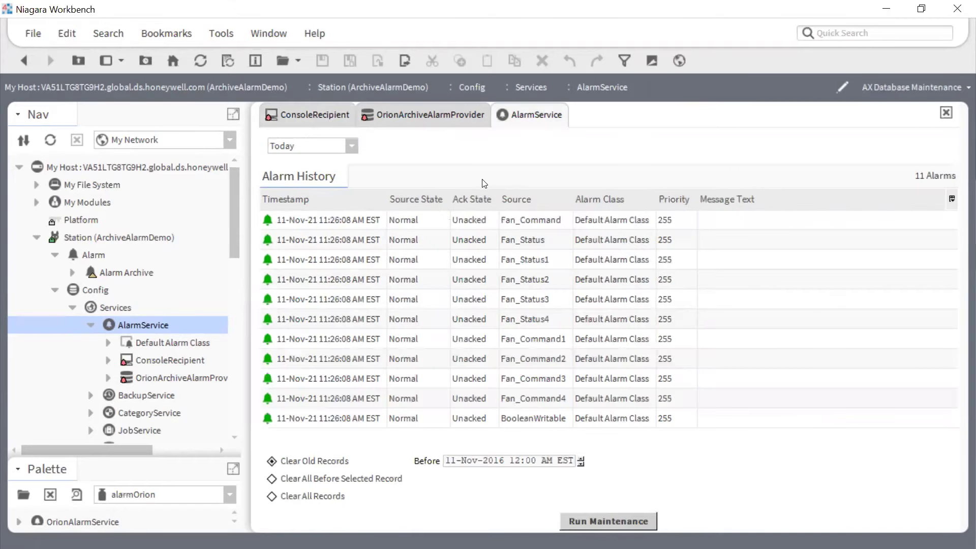
click(201, 61)
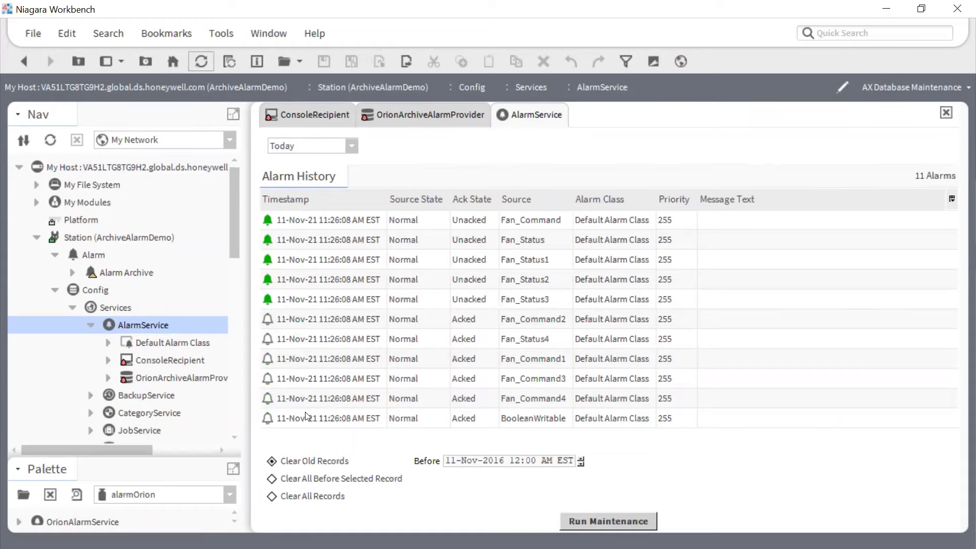
click(401, 114)
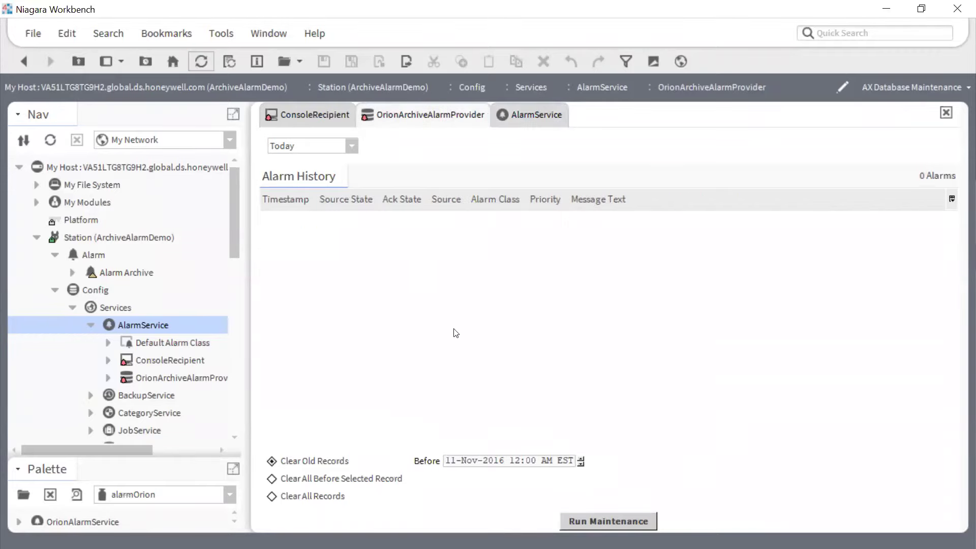
Open OrionArchiveAlarmProvider's AX Property Sheet and collapse Execution Time
double_click(218, 377)
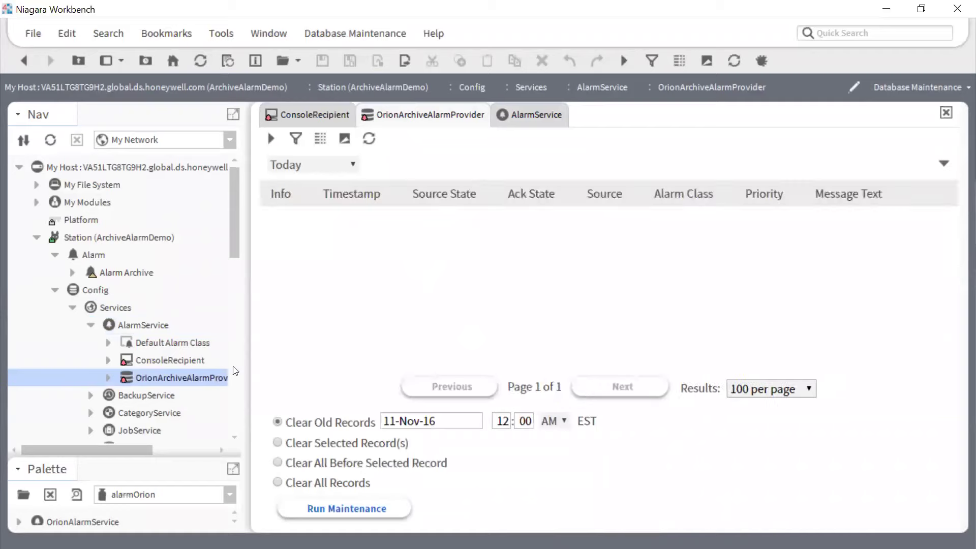
click(932, 91)
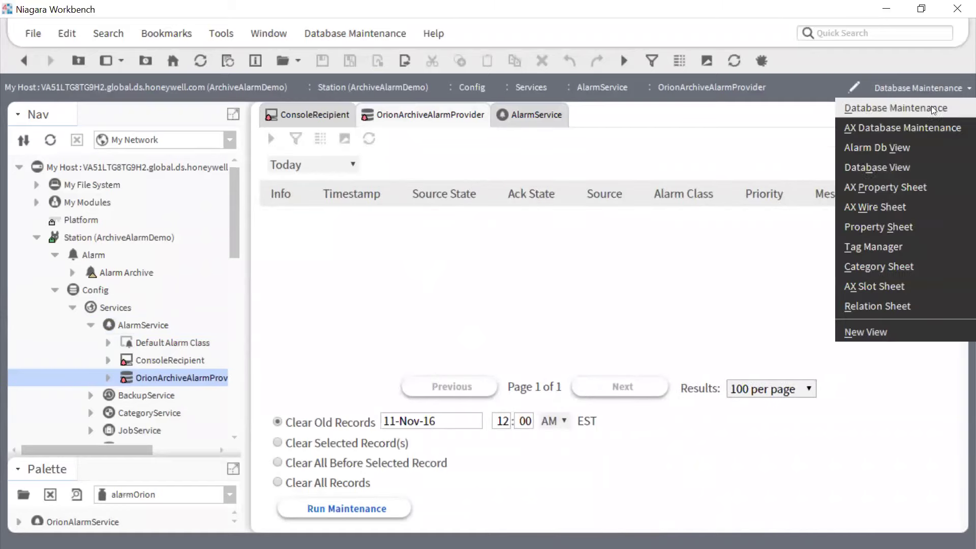
click(908, 189)
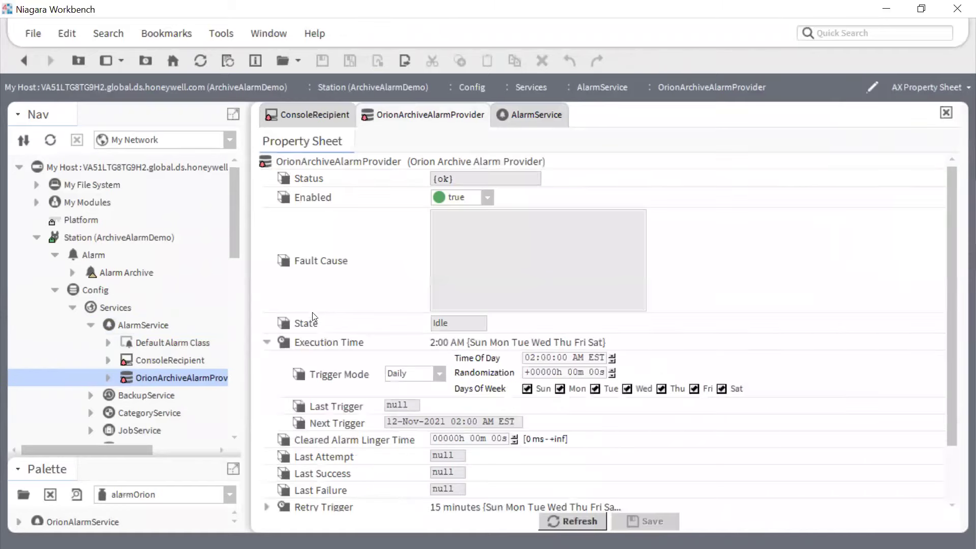
click(268, 344)
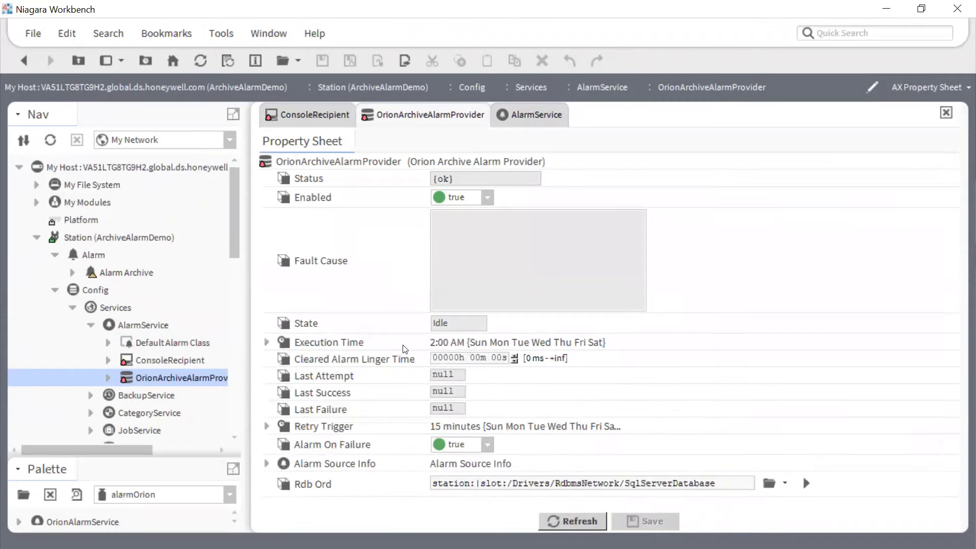
Run the provider's Execute action, recording last attempt and success at 11-Nov-2021 11:27 AM EST
right_click(171, 379)
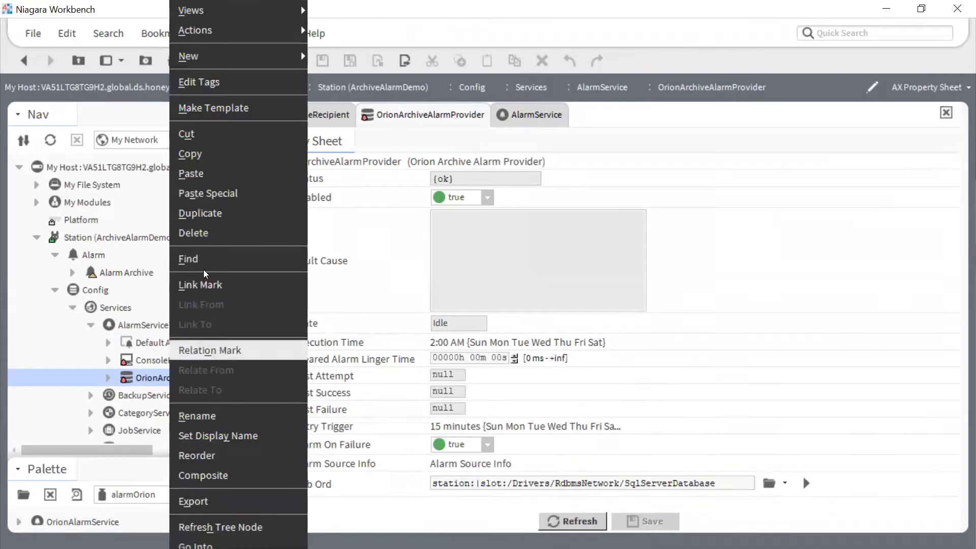
mouse_move(284, 35)
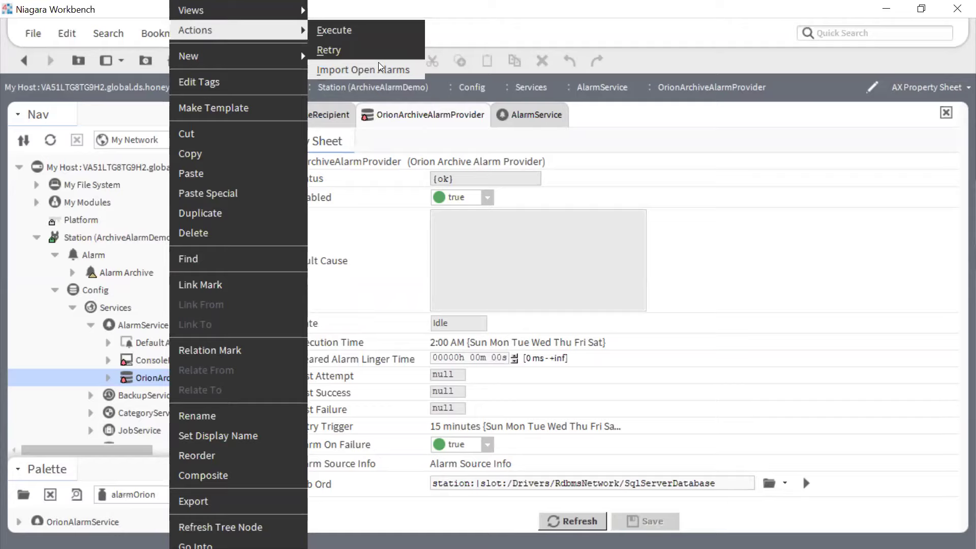
click(362, 31)
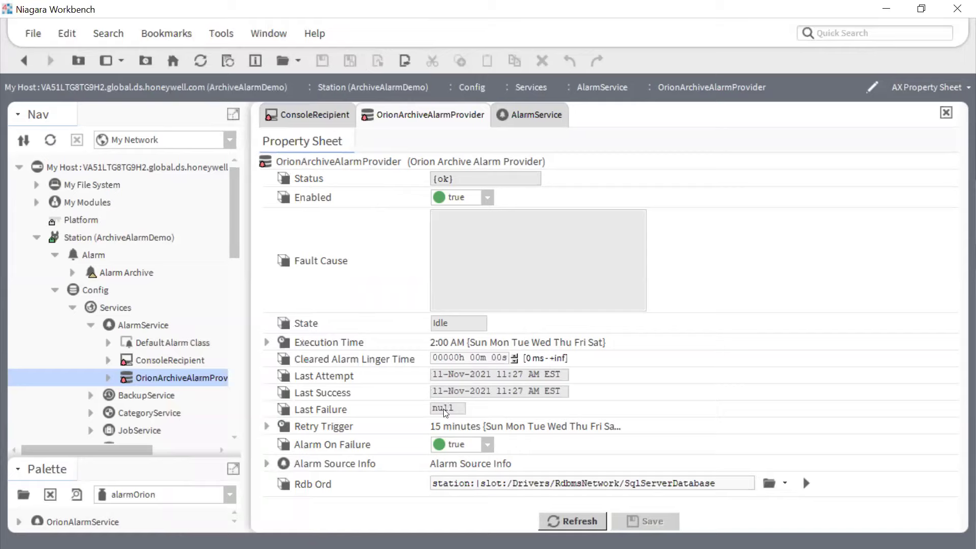
click(929, 87)
Confirm 5 unacked alarms in AlarmService and 6 acked in the provider, then open Alarm
click(914, 130)
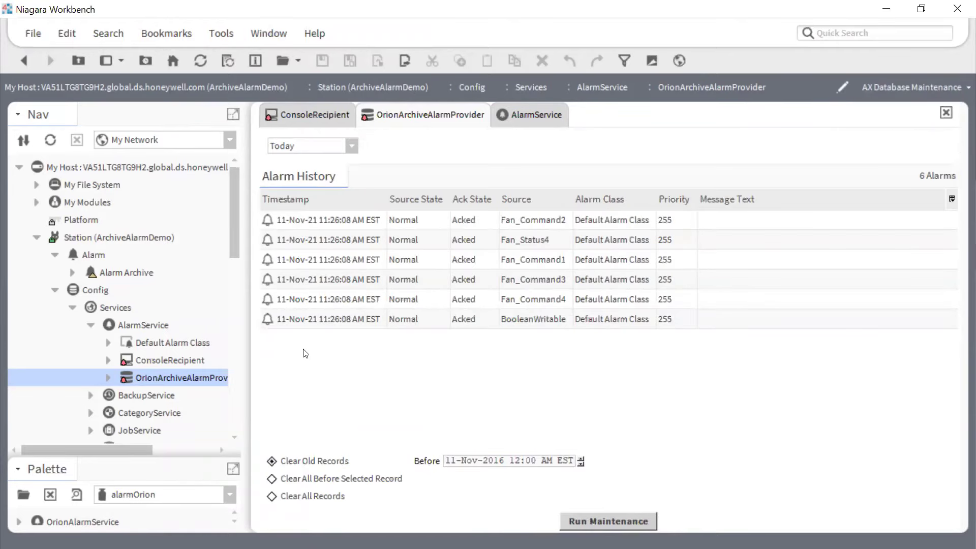
click(545, 111)
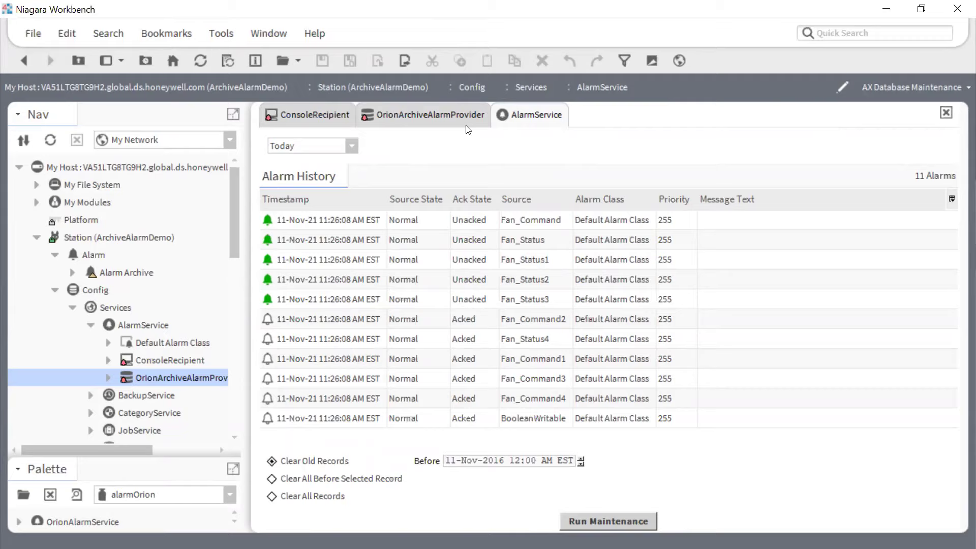
click(203, 60)
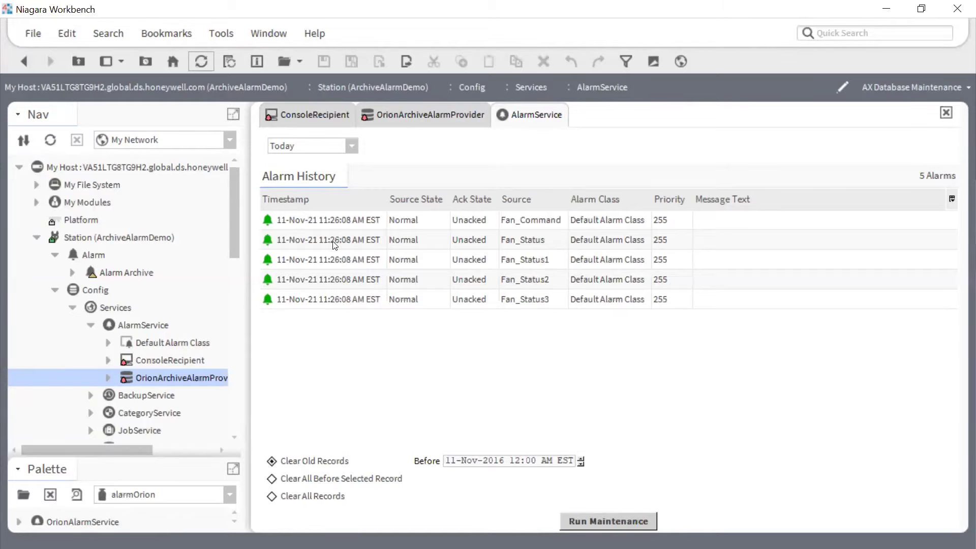
click(420, 118)
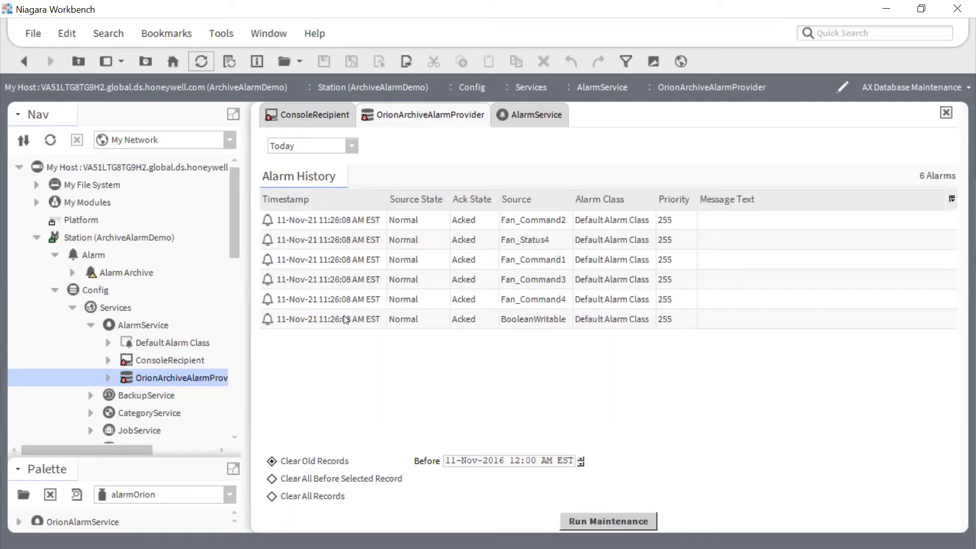
double_click(96, 255)
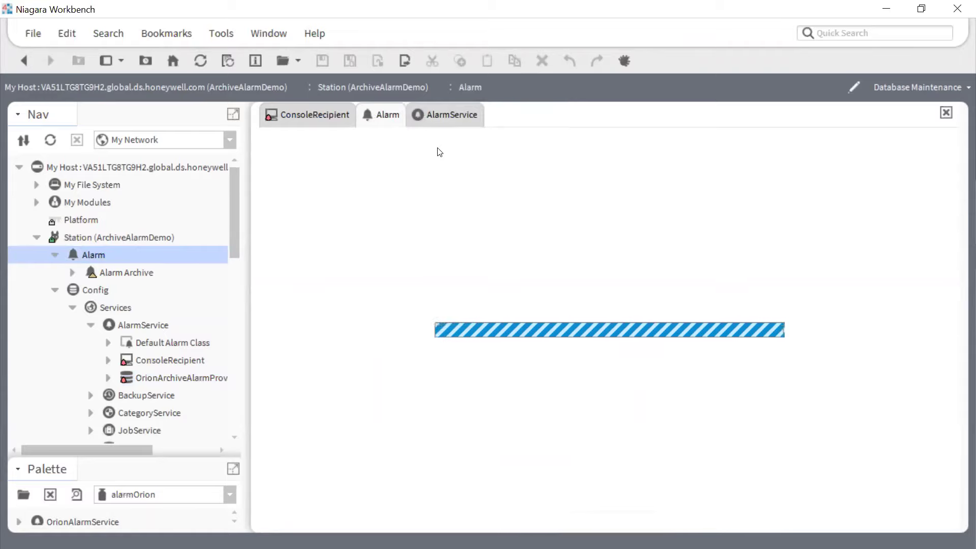
Show Alarm and Alarm Archive in AX Database Maintenance and inspect the BooleanWritable alarm record
click(917, 87)
click(900, 127)
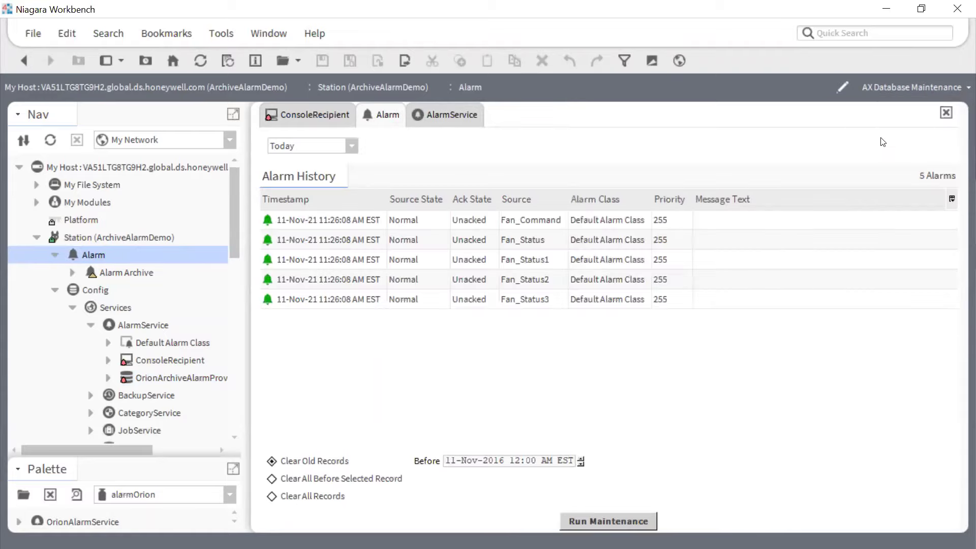
click(140, 273)
click(911, 88)
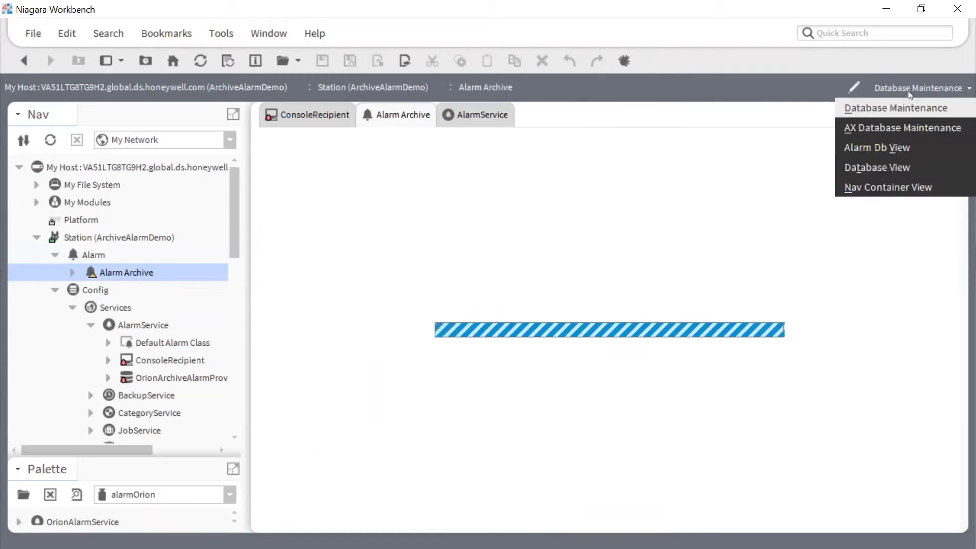
click(910, 130)
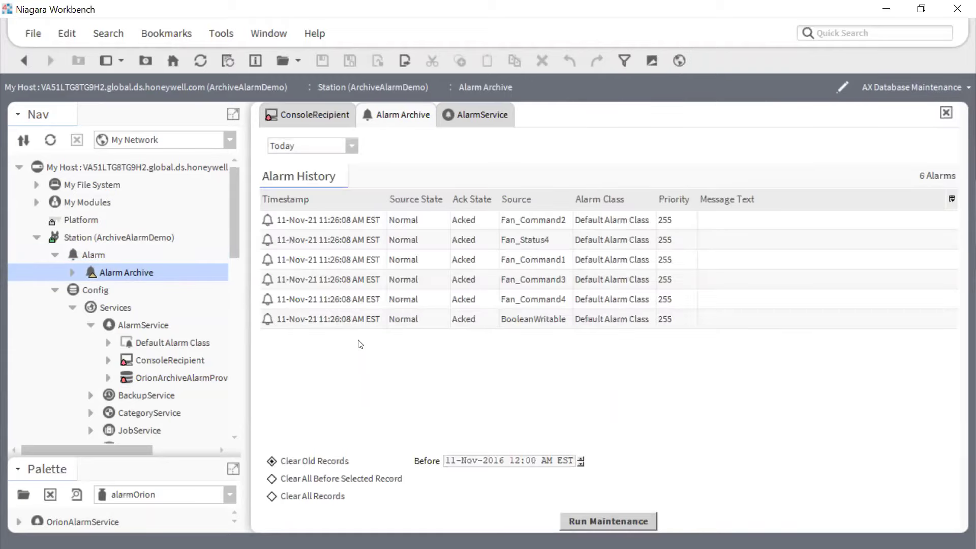
double_click(337, 325)
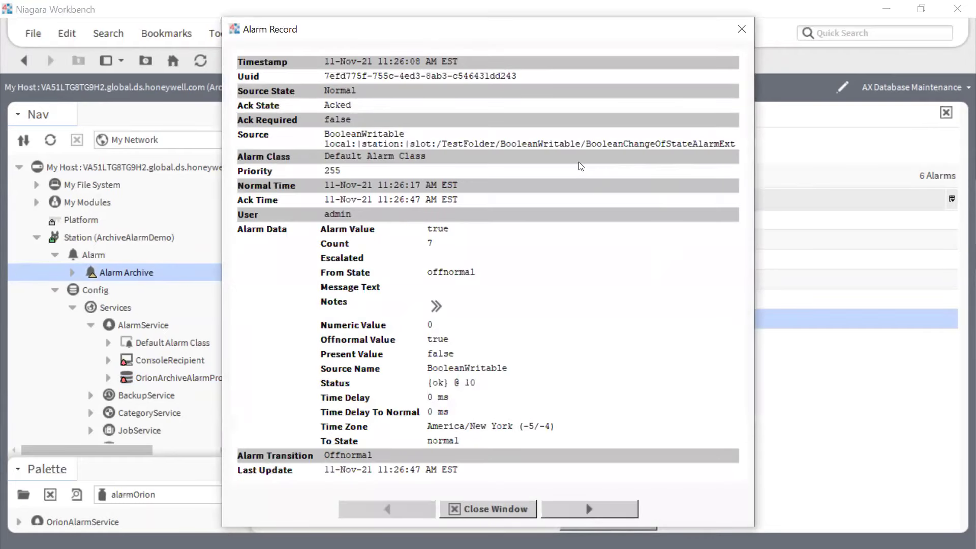
click(742, 33)
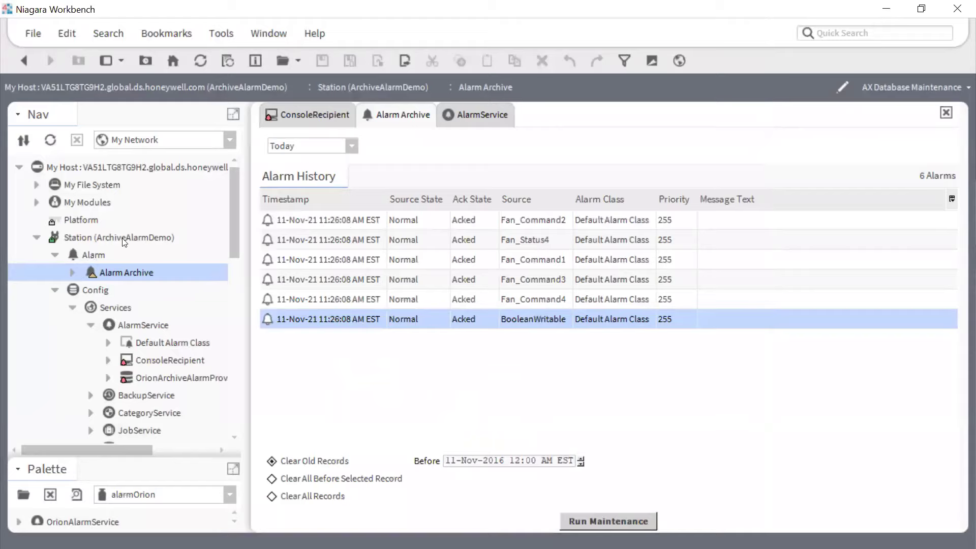
Reopen the station's Alarm database in AX Database Maintenance and inspect an unacked alarm record
double_click(95, 258)
click(920, 87)
click(908, 128)
double_click(343, 270)
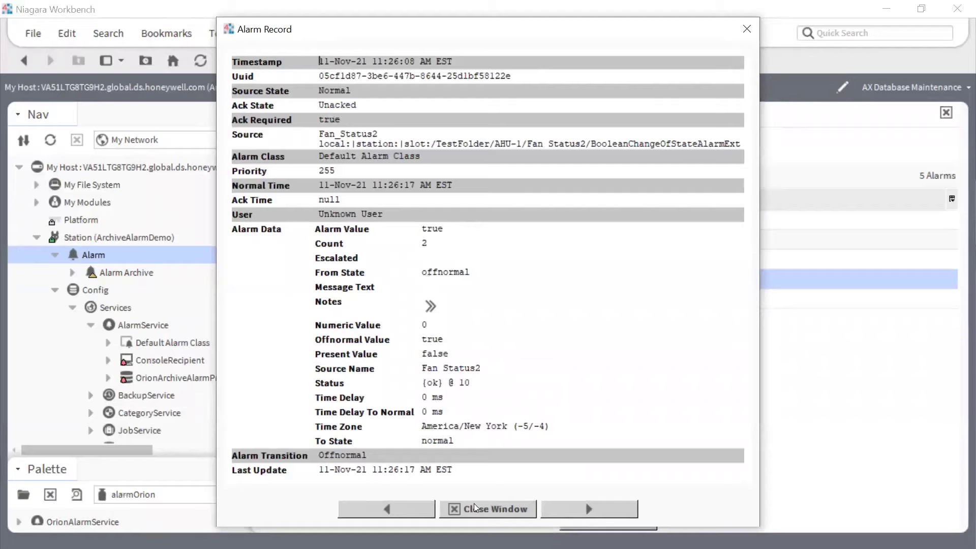
click(747, 29)
Inspect the archived Fan_Command1 alarm record, acked at 11:26:47 AM EST
click(413, 116)
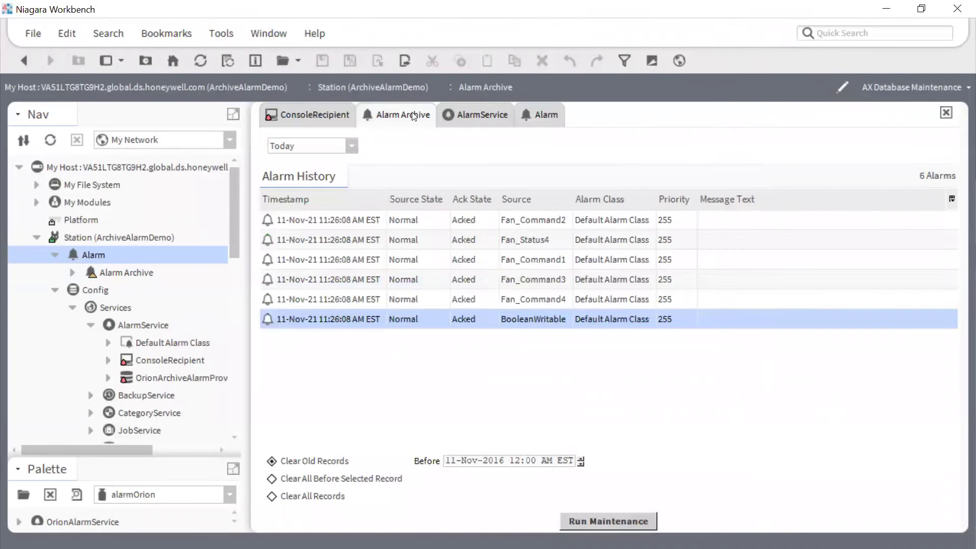
double_click(349, 252)
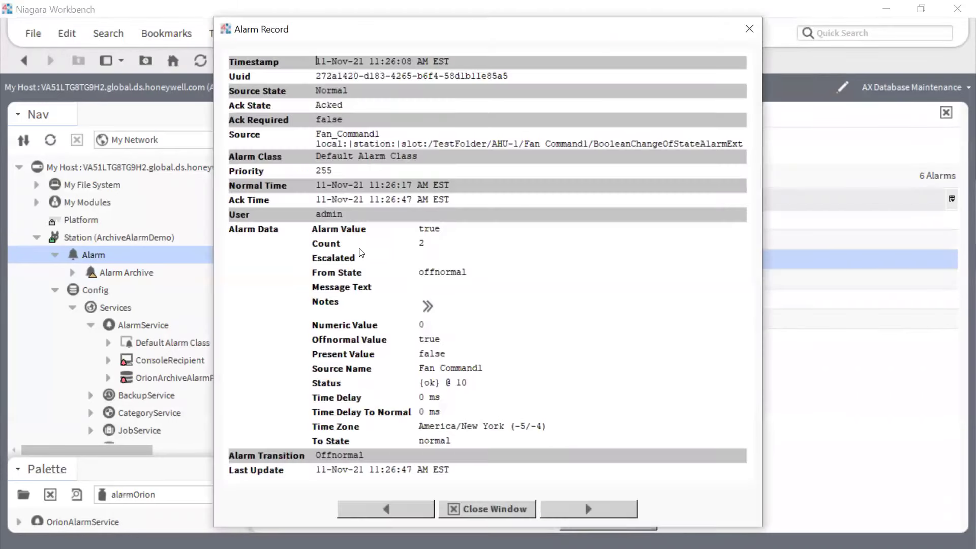
click(503, 510)
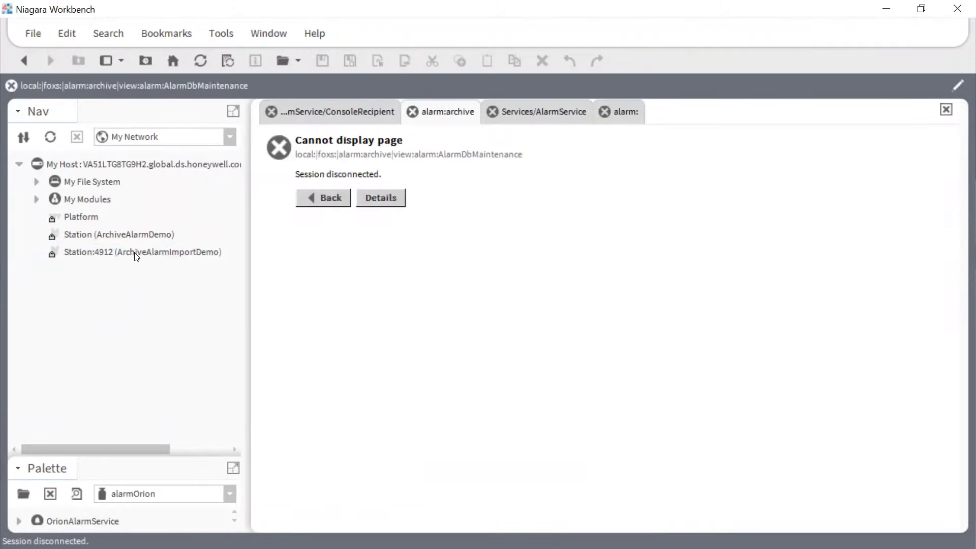
Connect to the ArchiveAlarmImportDemo station on port 4912 using the saved login
double_click(134, 252)
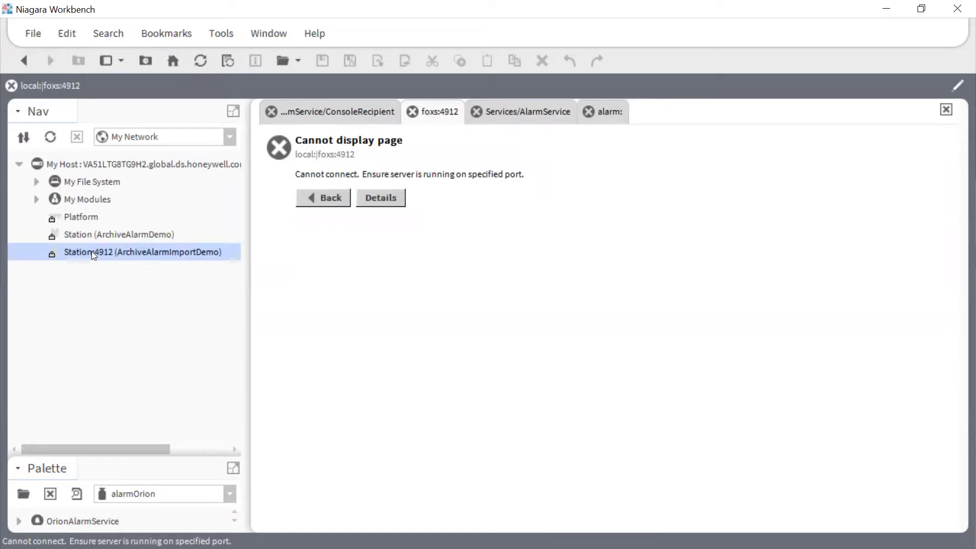
click(458, 370)
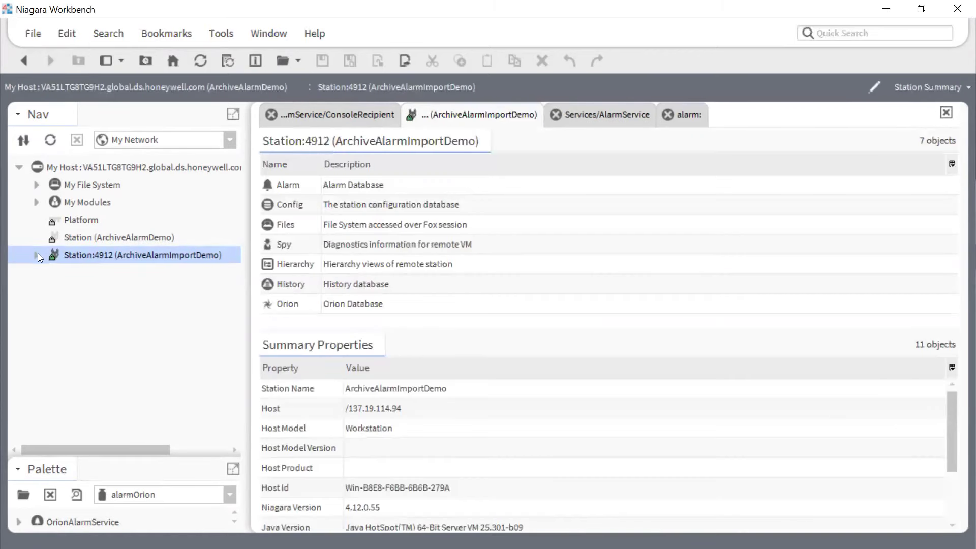
Open OrionAlarmService under the second station's Config > Services
click(37, 254)
click(55, 291)
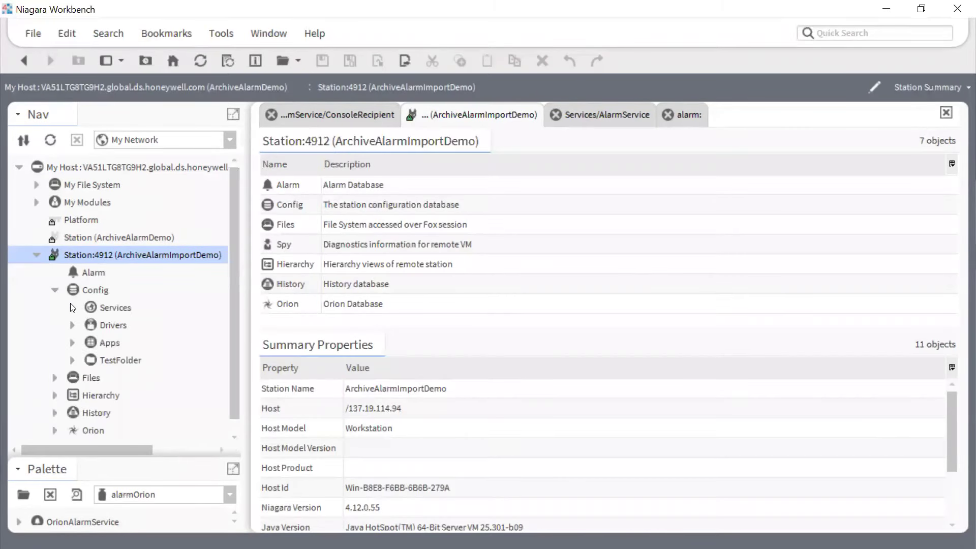
click(72, 307)
scroll(79, 306, down, 4)
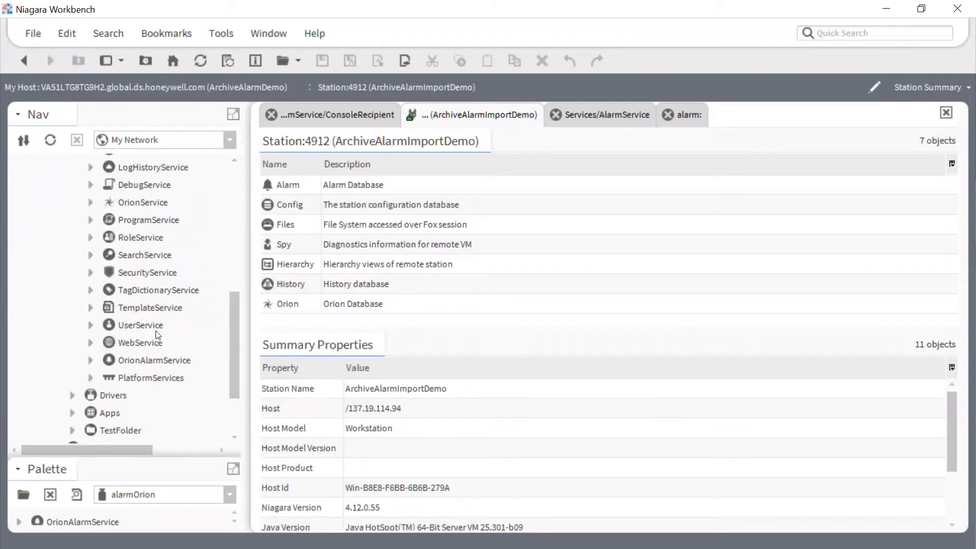
double_click(160, 359)
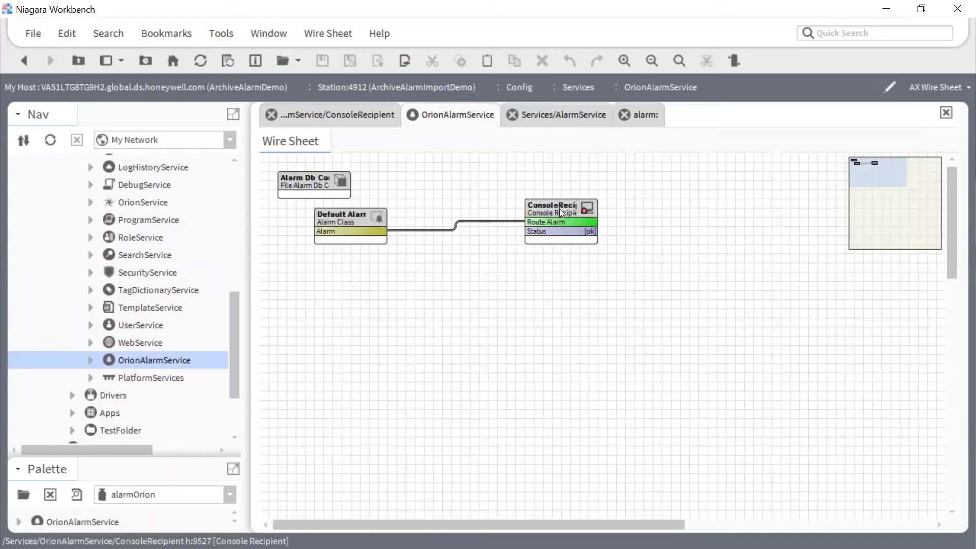
Reveal SqlServerDatabase under Drivers > RdbmsNetwork and show OrionAlarmService's AX Property Sheet
scroll(71, 342, down, 2)
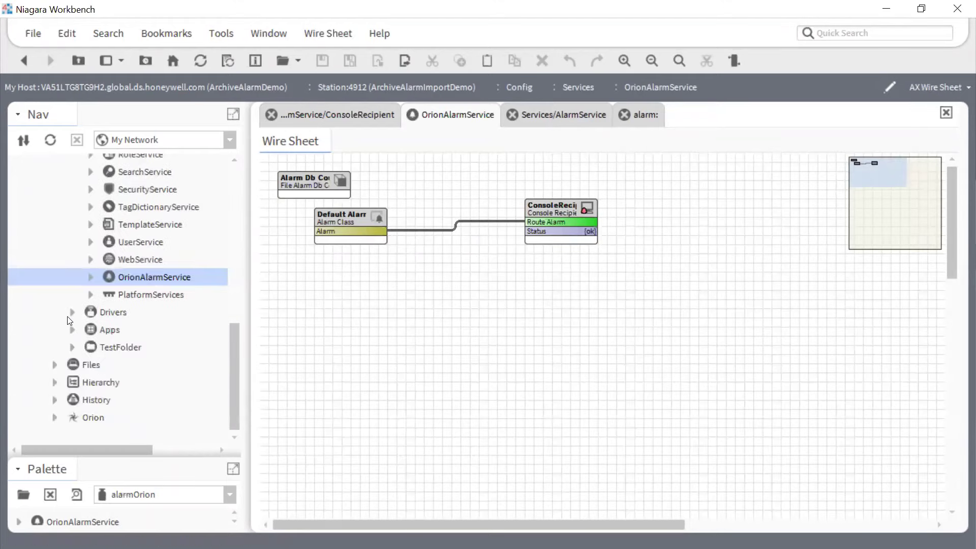
click(73, 310)
click(91, 344)
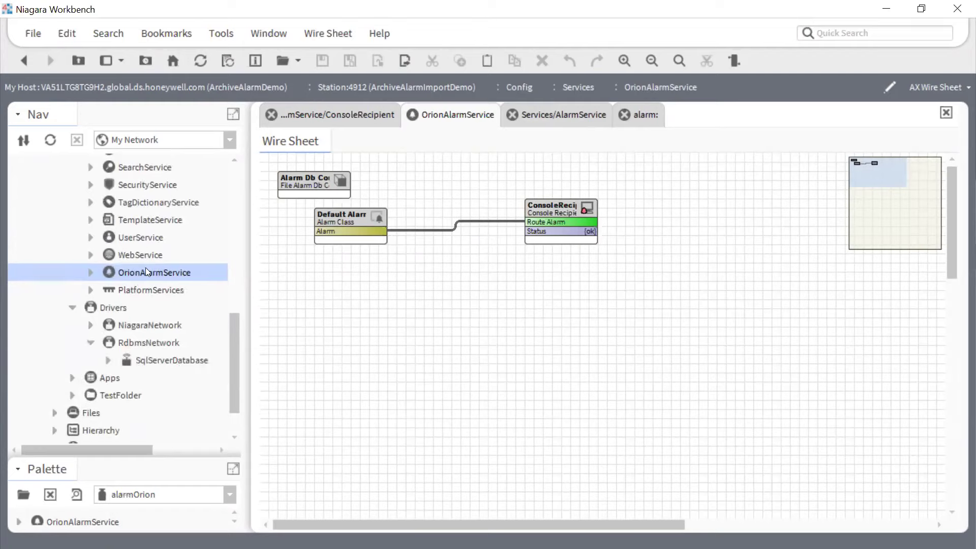
click(920, 89)
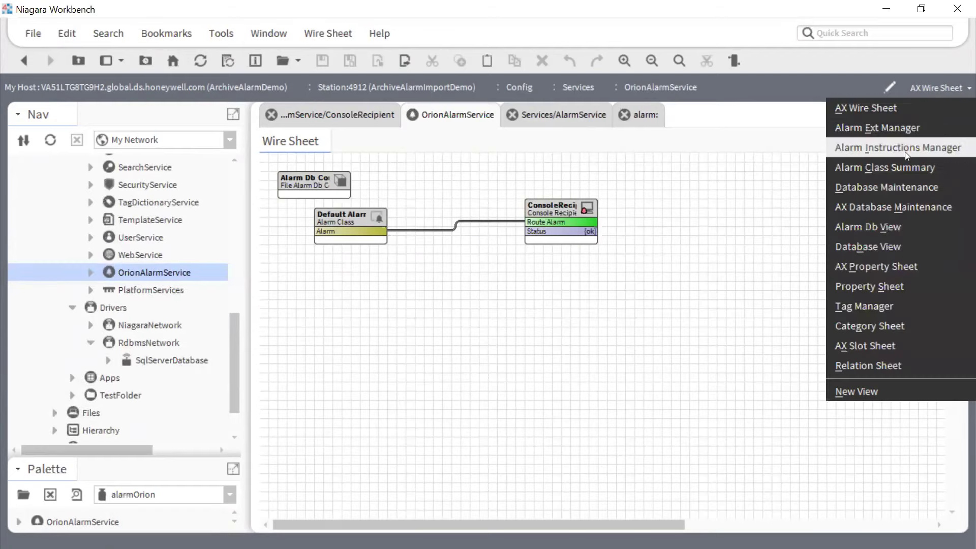
click(888, 267)
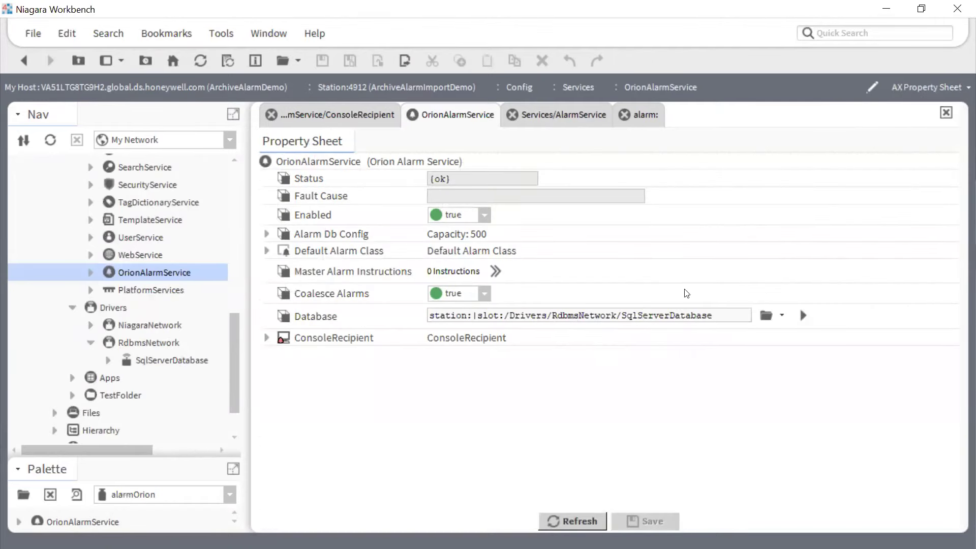
Enlarge the Palette and load the alarm module's components
drag(184, 458, 187, 371)
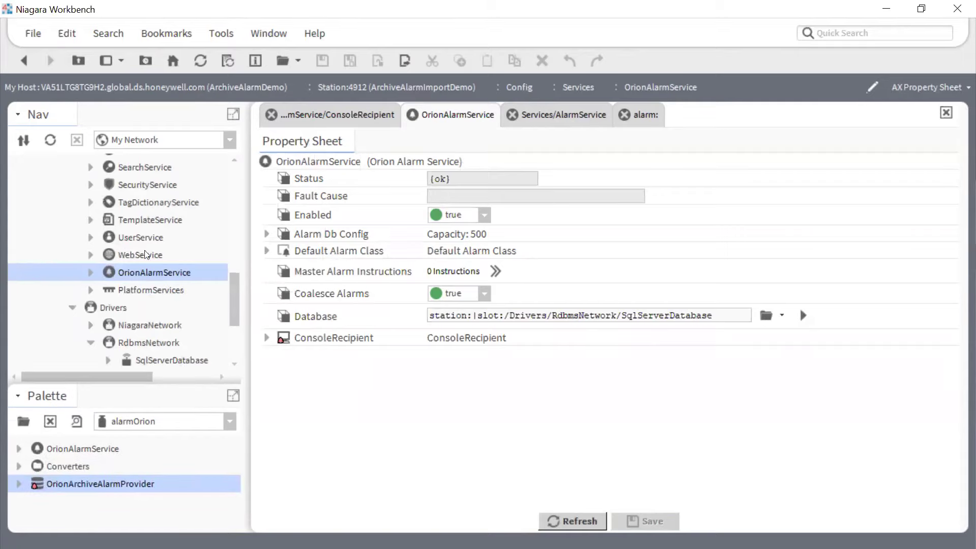
scroll(146, 279, up, 1)
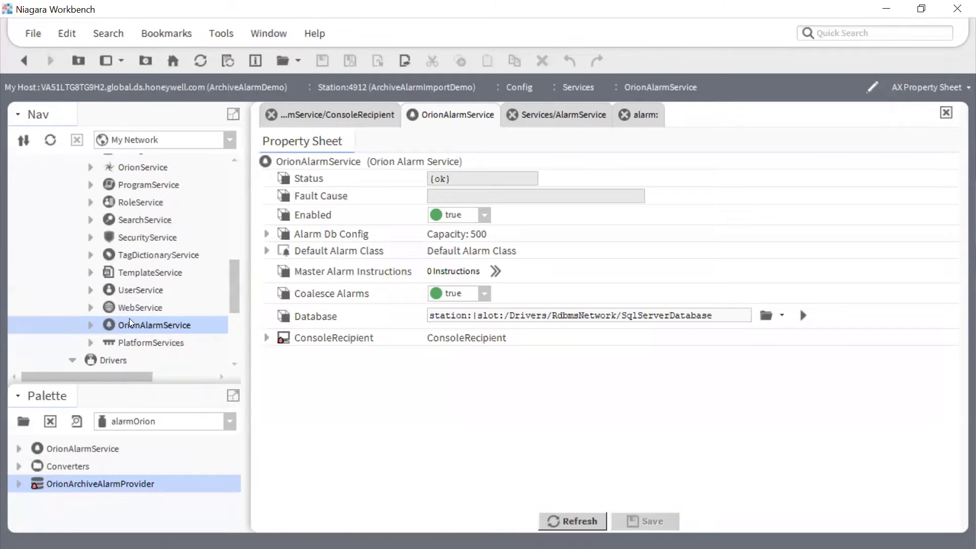
scroll(129, 323, up, 8)
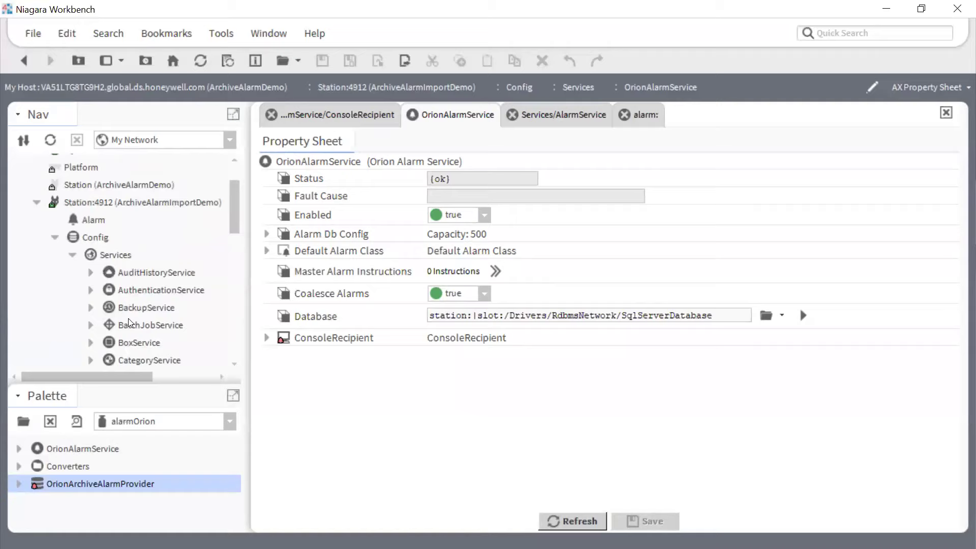
click(146, 427)
click(146, 438)
Add an AlarmService named AlarmService to the station's Services, next to OrionAlarmService
drag(63, 452, 115, 255)
click(482, 302)
scroll(131, 325, down, 8)
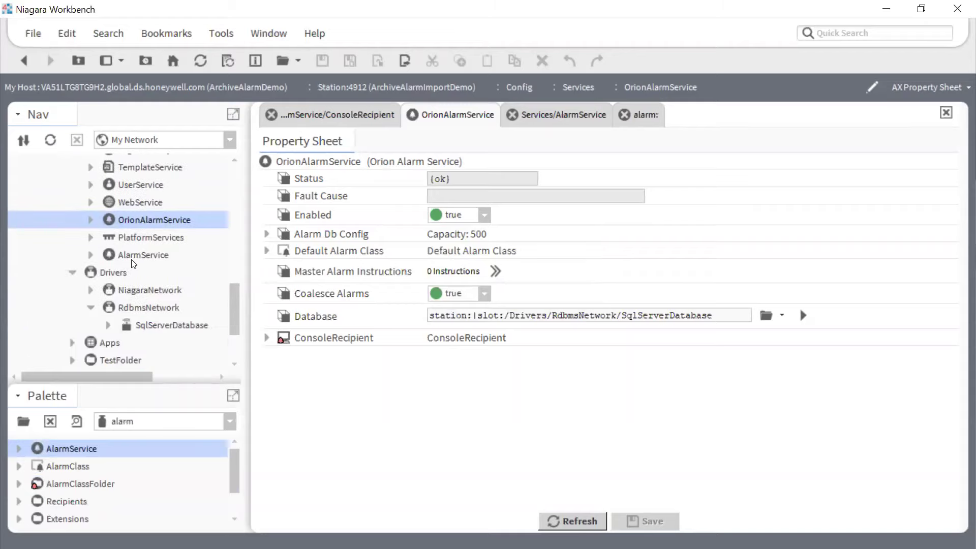
click(91, 221)
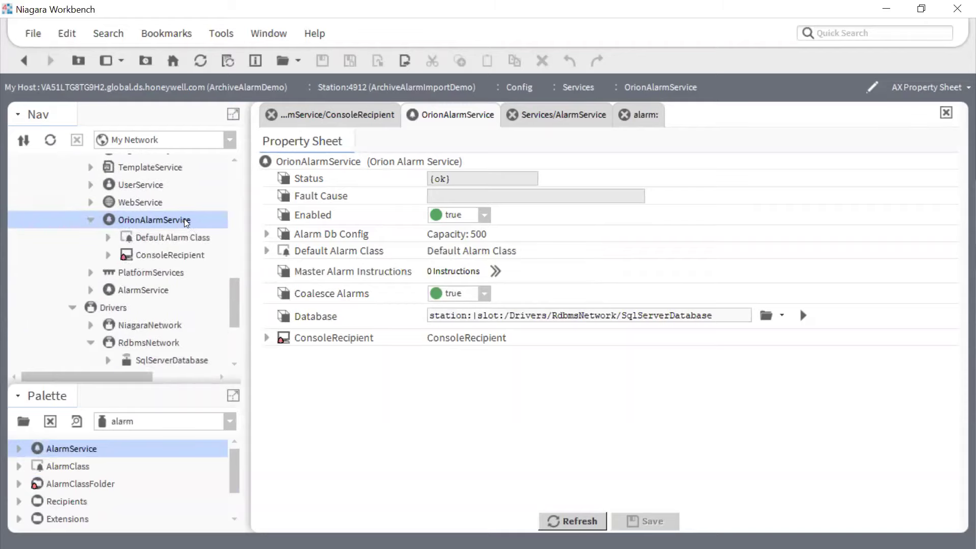
click(91, 291)
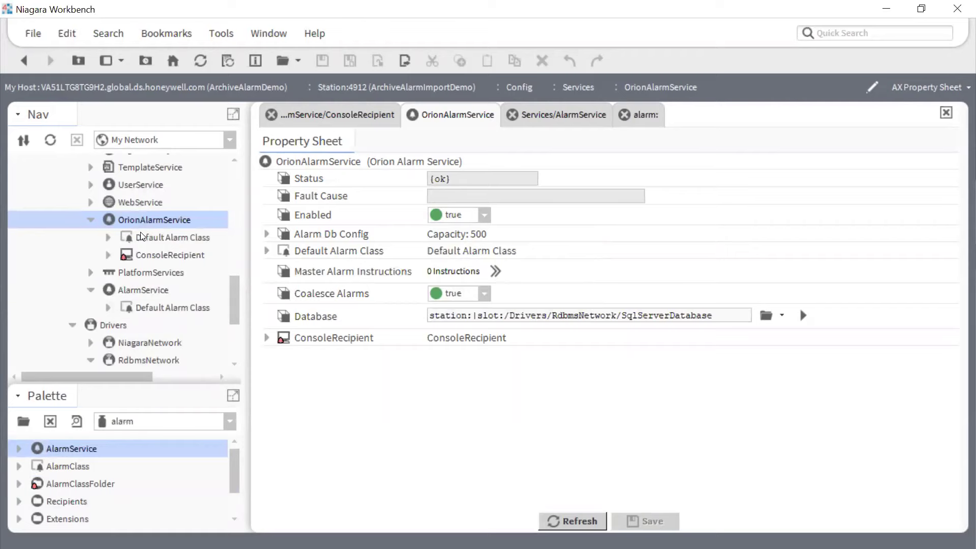
Add a ConsoleRecipient to AlarmService and link Default Alarm Class's Alarm to its Route Alarm
double_click(135, 286)
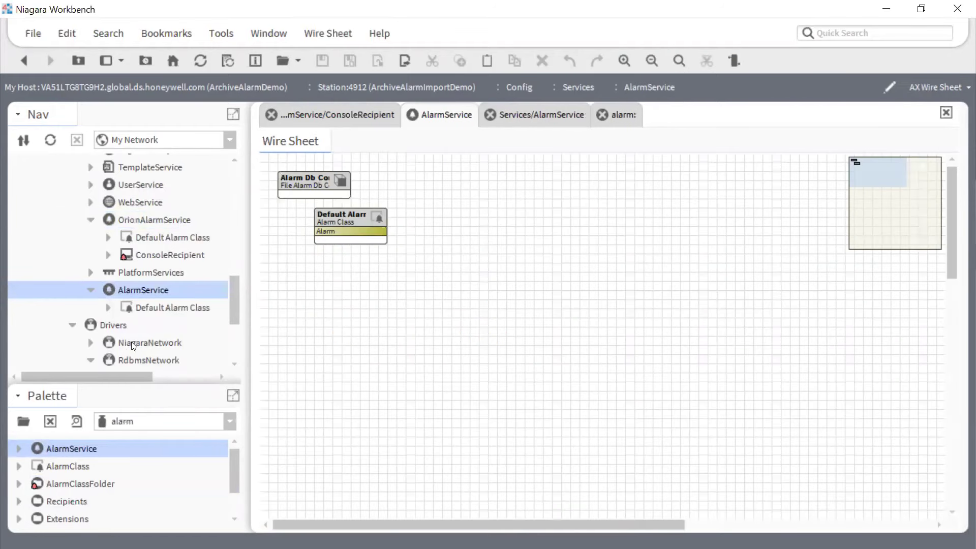
click(19, 502)
drag(92, 501, 507, 210)
click(440, 299)
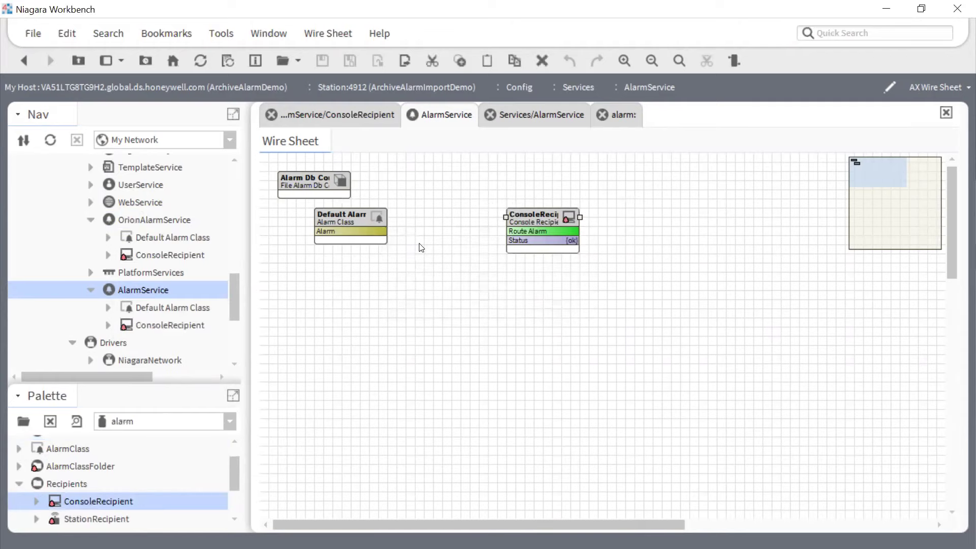
drag(376, 227, 528, 231)
Add an OrionArchiveAlarmProvider from alarmOrion and place it below Default Alarm Class
click(134, 422)
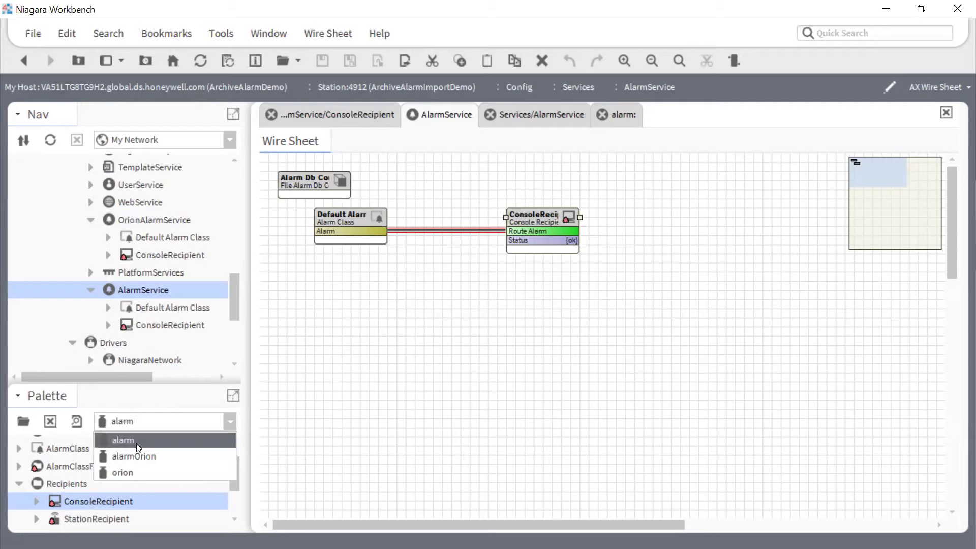
click(136, 452)
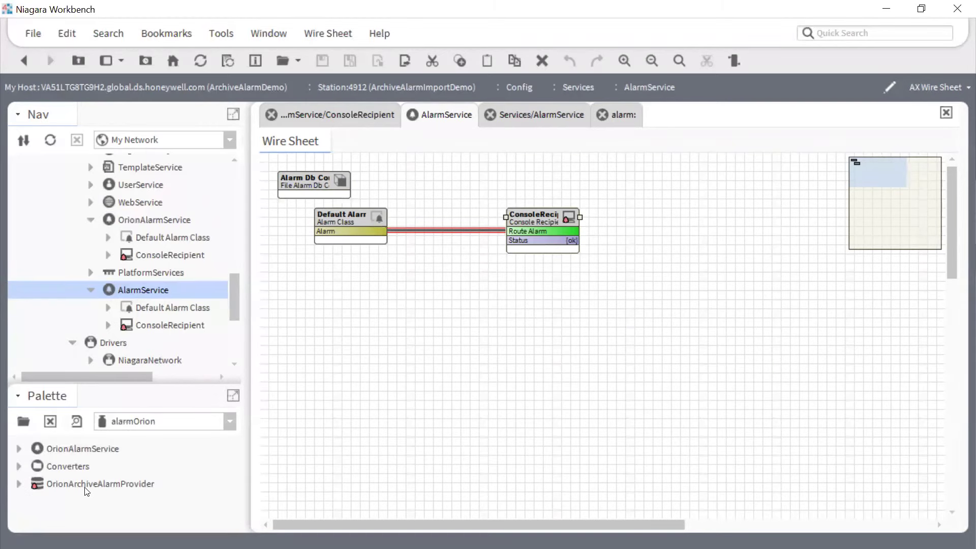
drag(83, 484, 138, 286)
click(462, 293)
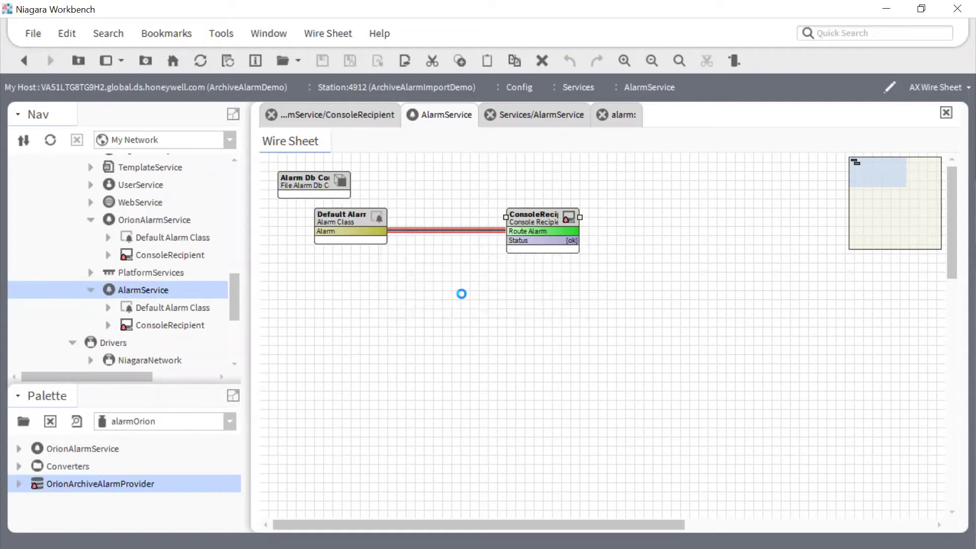
drag(384, 250, 347, 278)
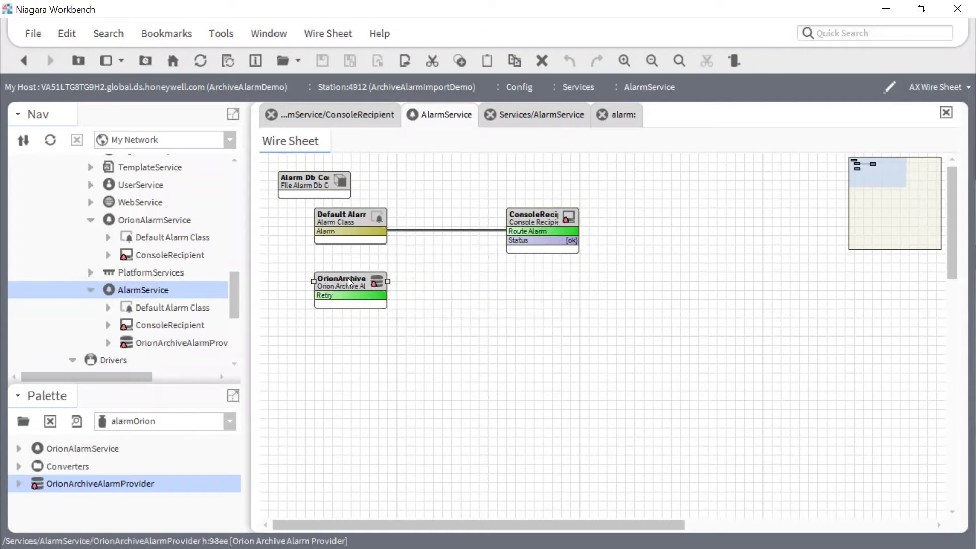
Set the OrionArchiveAlarmProvider's Enabled property to true
double_click(358, 285)
click(470, 198)
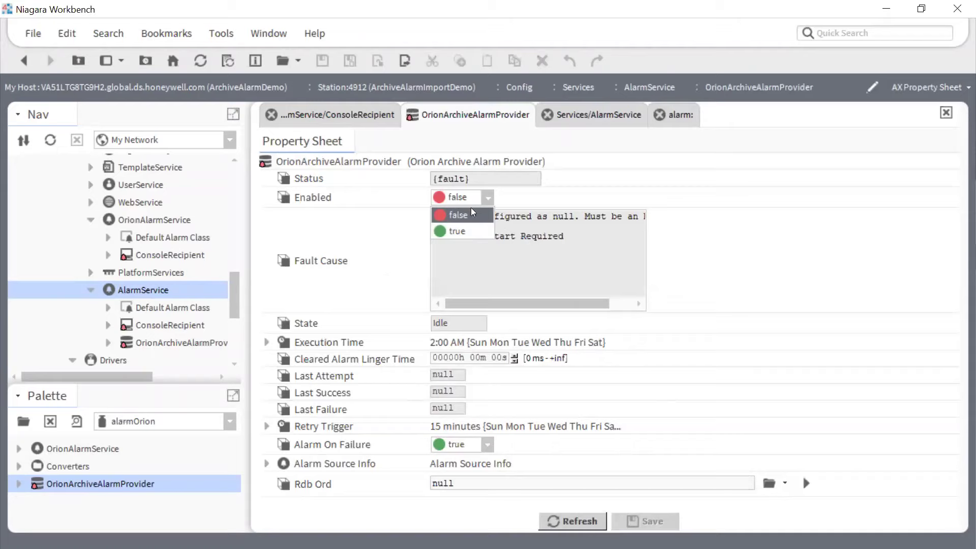
click(470, 230)
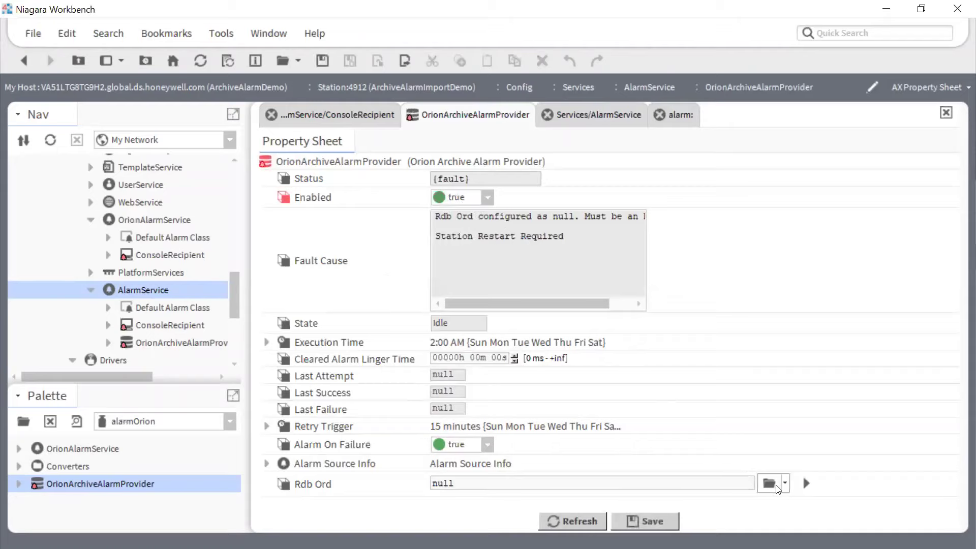
Point Rdb Ord to Drivers/RdbmsNetwork/SqlServerDatabase via the Component Chooser and save
click(785, 483)
click(783, 442)
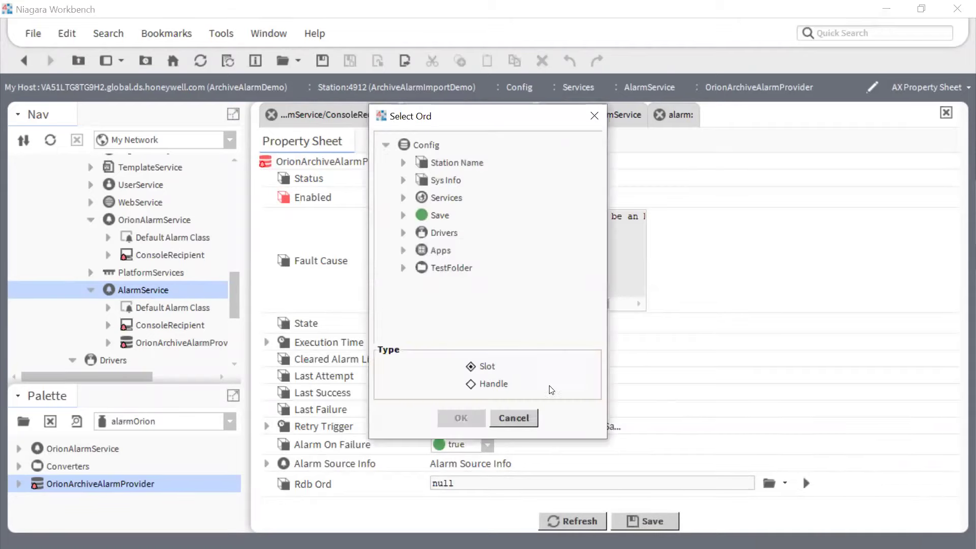
click(404, 233)
click(421, 268)
click(489, 332)
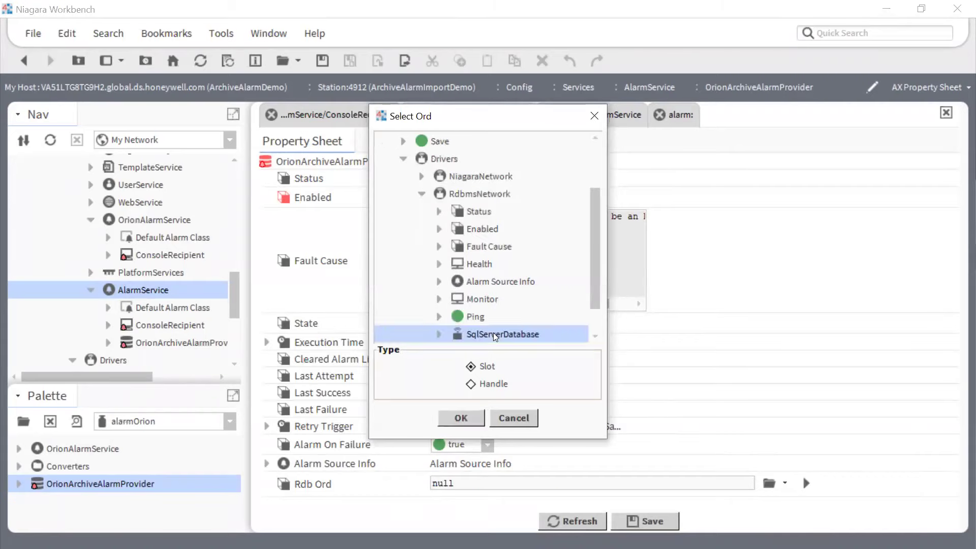
click(461, 418)
click(669, 526)
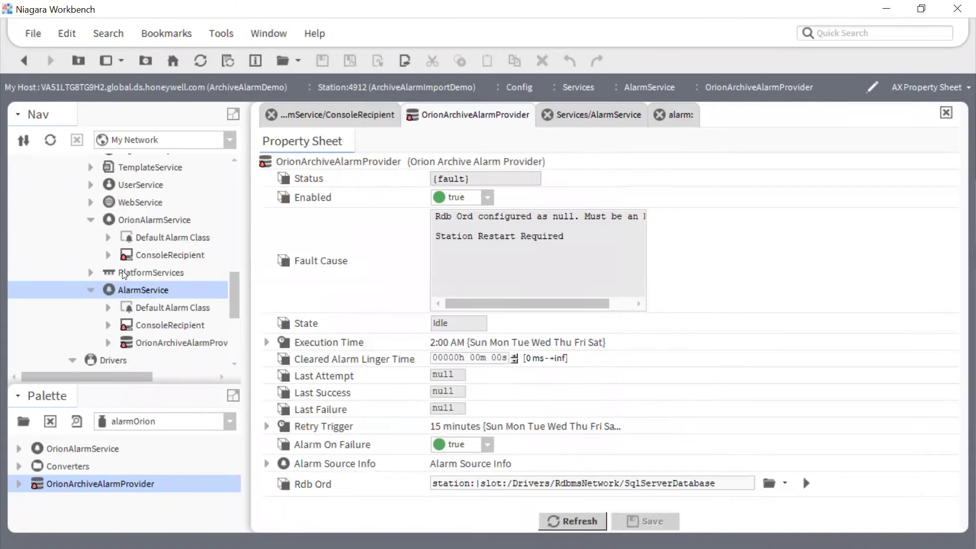
click(158, 222)
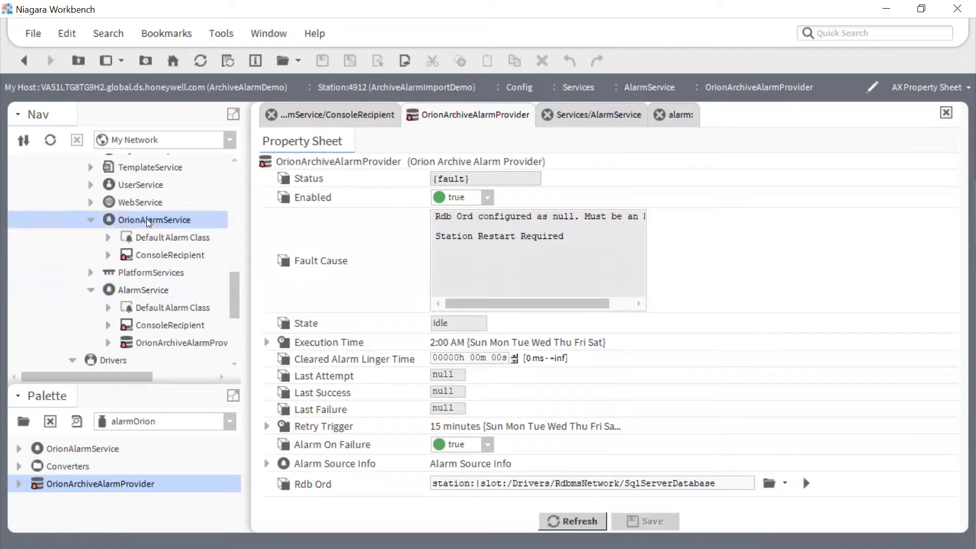
Delete OrionAlarmService from the Nav tree and try opening AlarmService's wire sheet
right_click(148, 223)
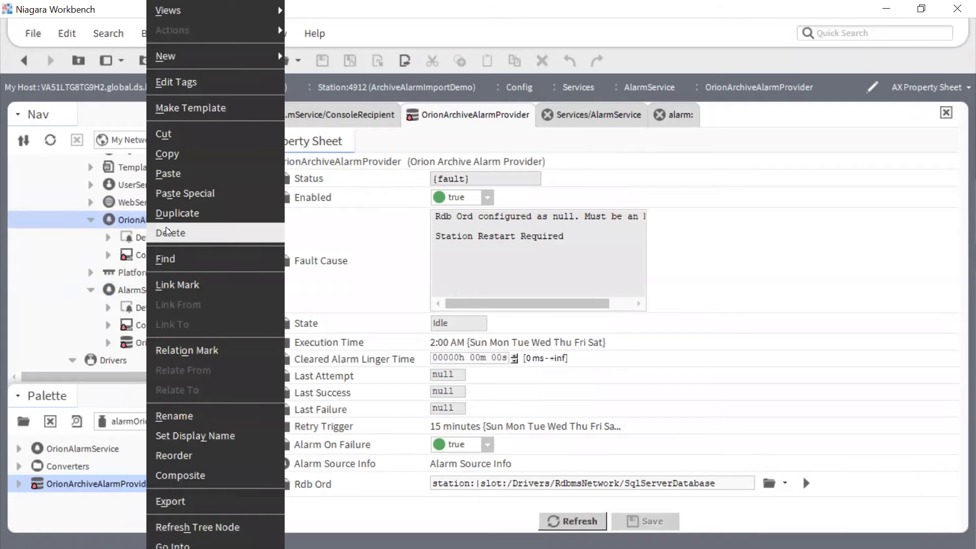
click(168, 231)
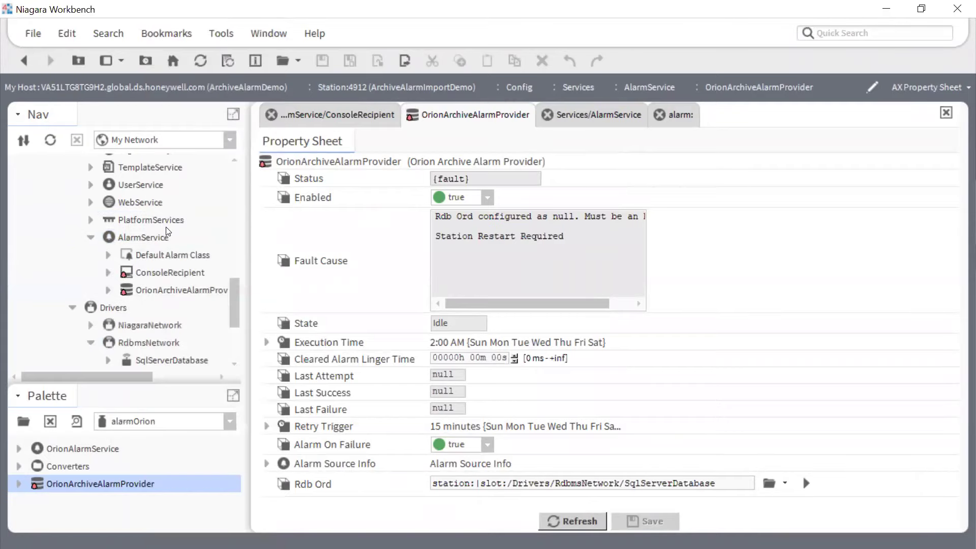
double_click(147, 238)
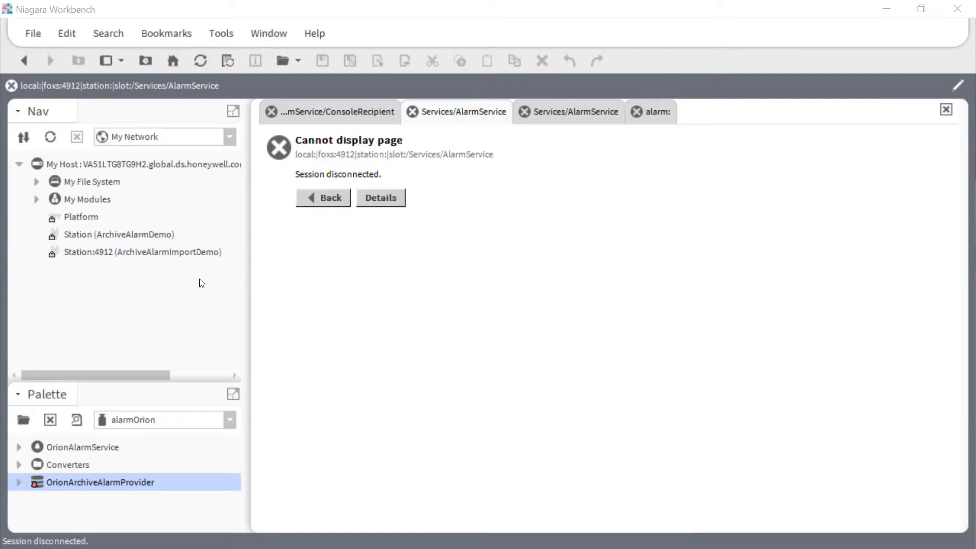
Reconnect to Station:4912 and open OrionArchiveAlarmProvider's maintenance view under Config > Services > AlarmService
double_click(157, 254)
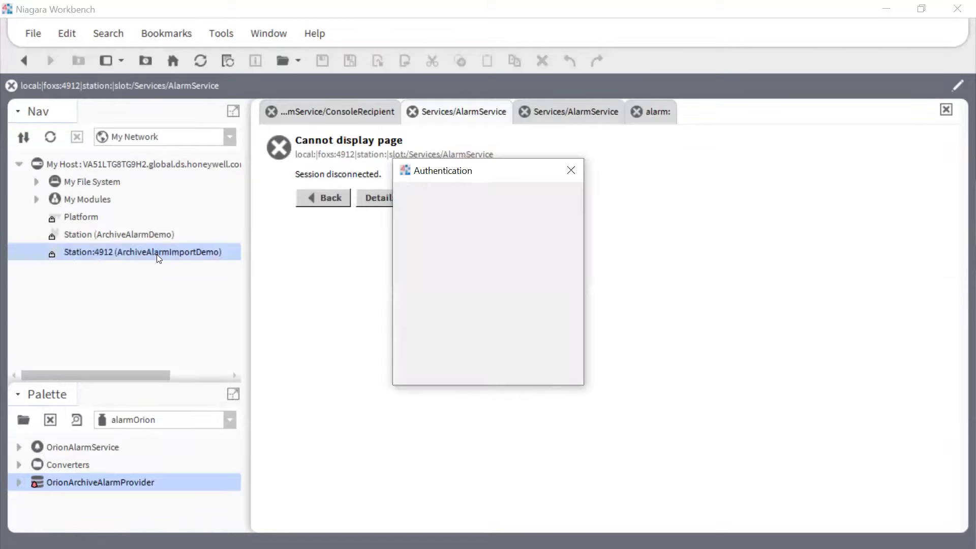
click(460, 372)
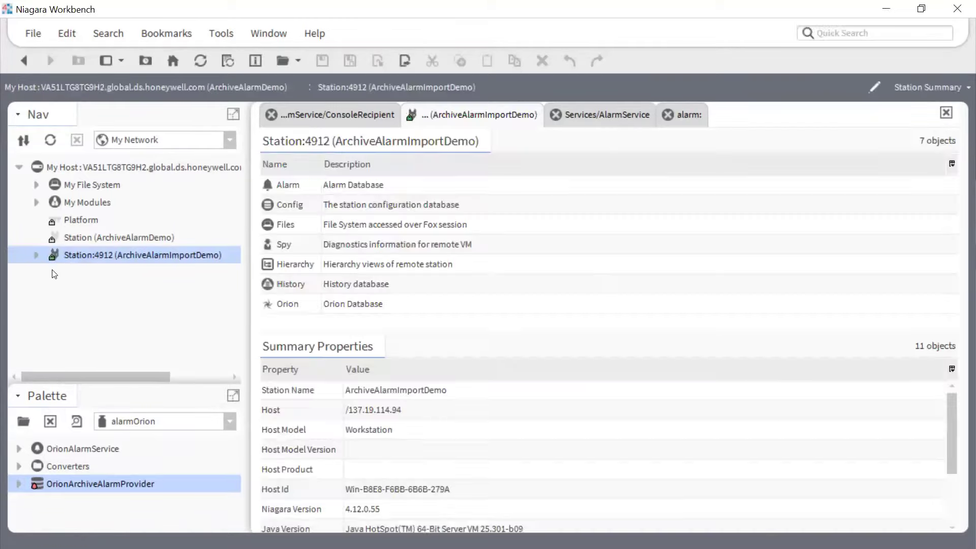
click(37, 254)
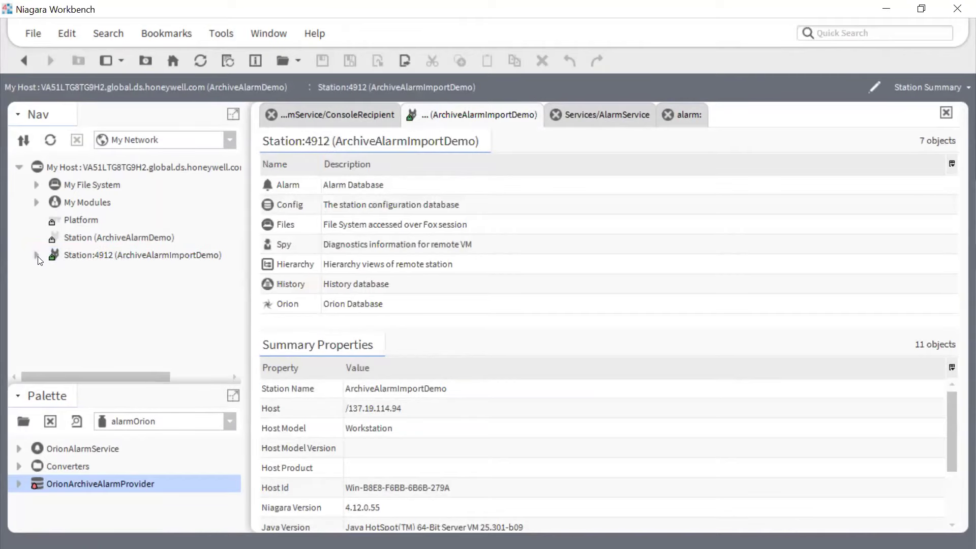
click(55, 272)
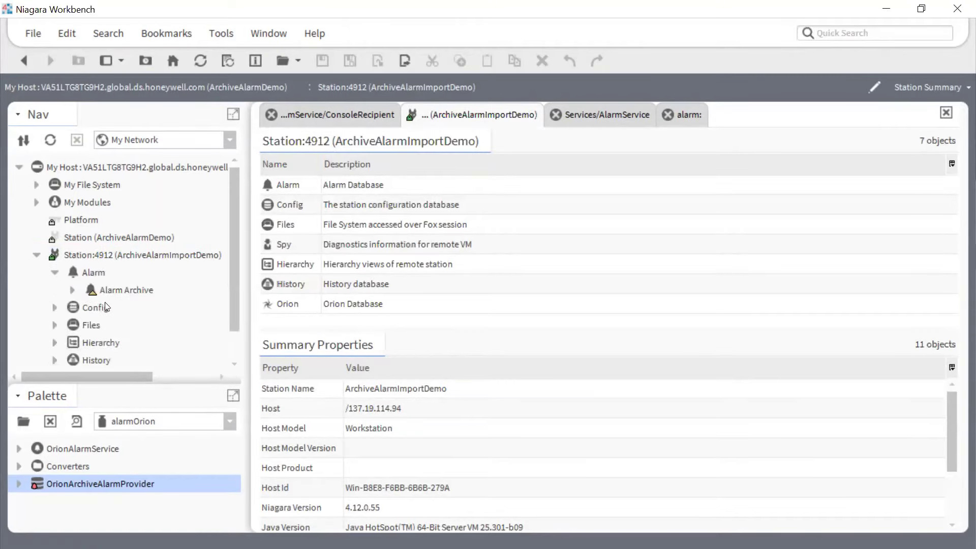
click(55, 307)
click(73, 308)
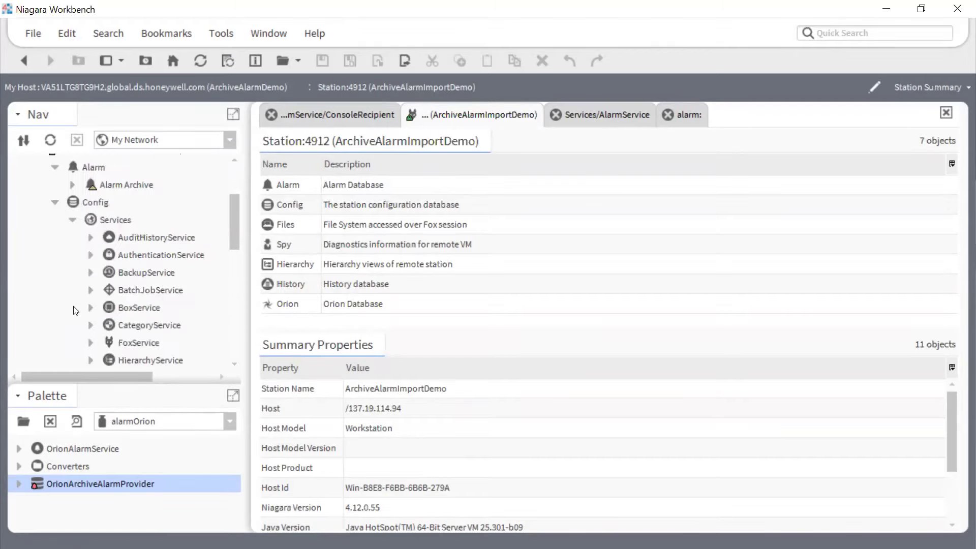
scroll(86, 300, down, 5)
click(90, 202)
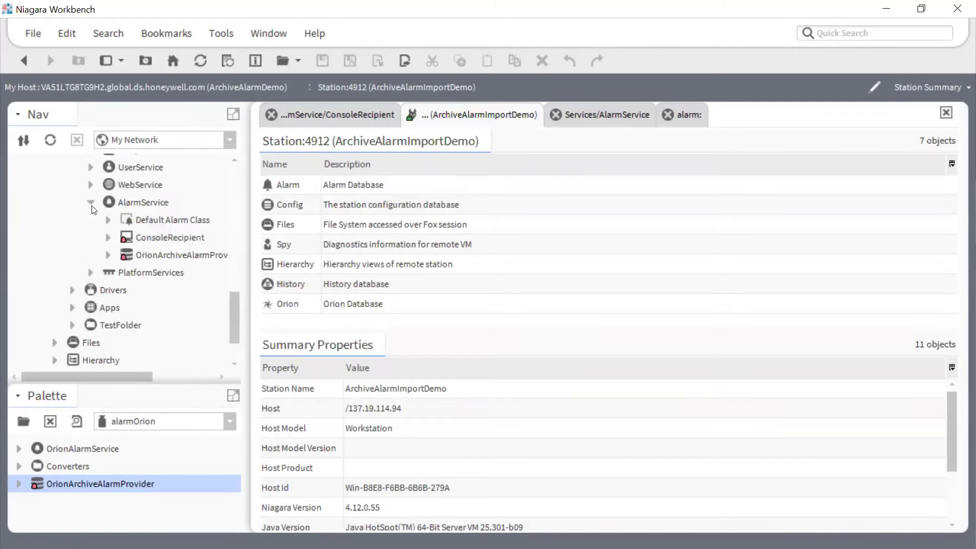
double_click(165, 250)
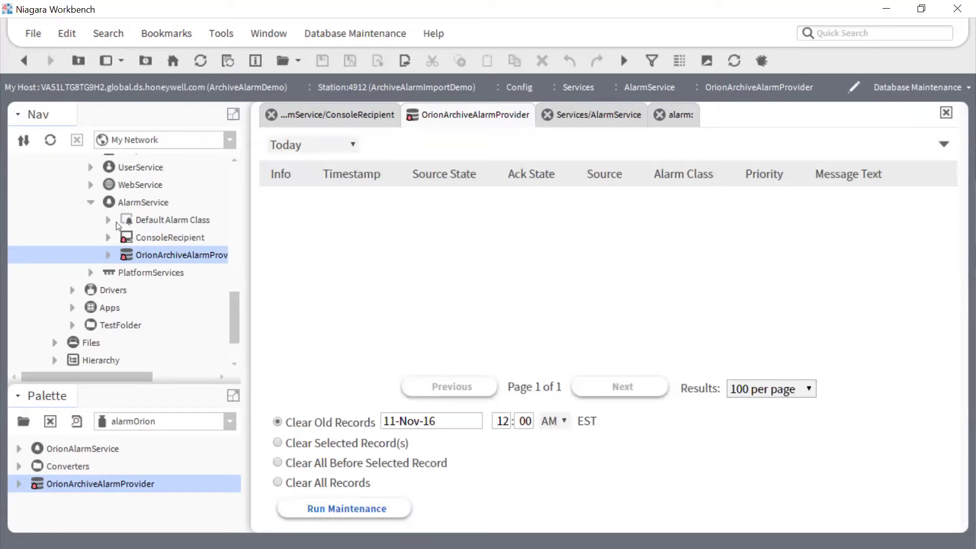
Expand TestFolder, check the OrionArchiveAlarmProvider's Actions menu, then reopen AlarmService's wire sheet
scroll(127, 292, down, 3)
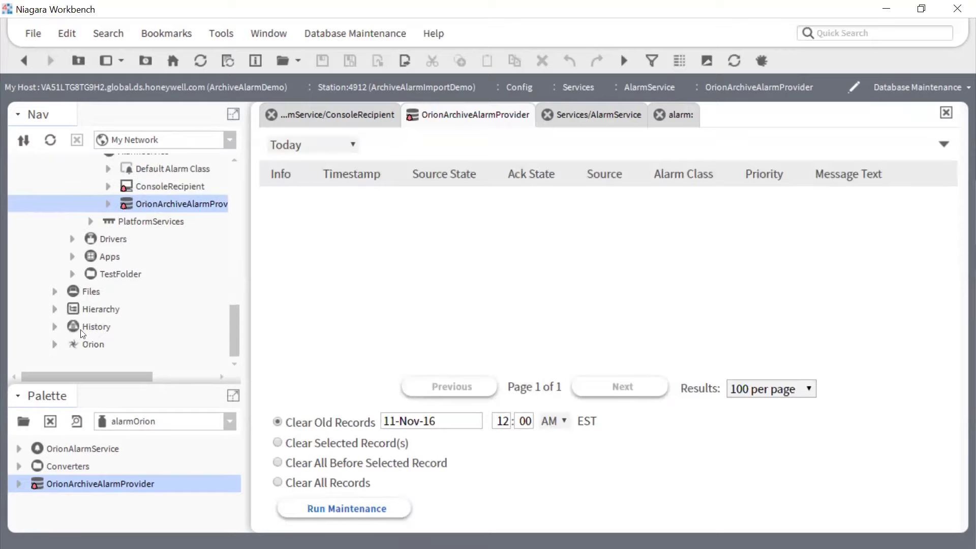
click(72, 274)
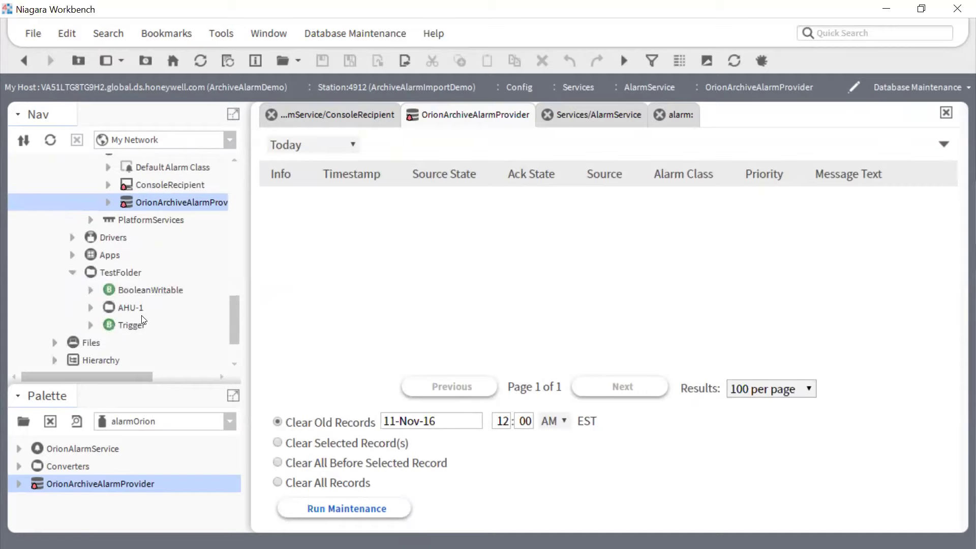
scroll(186, 239, up, 2)
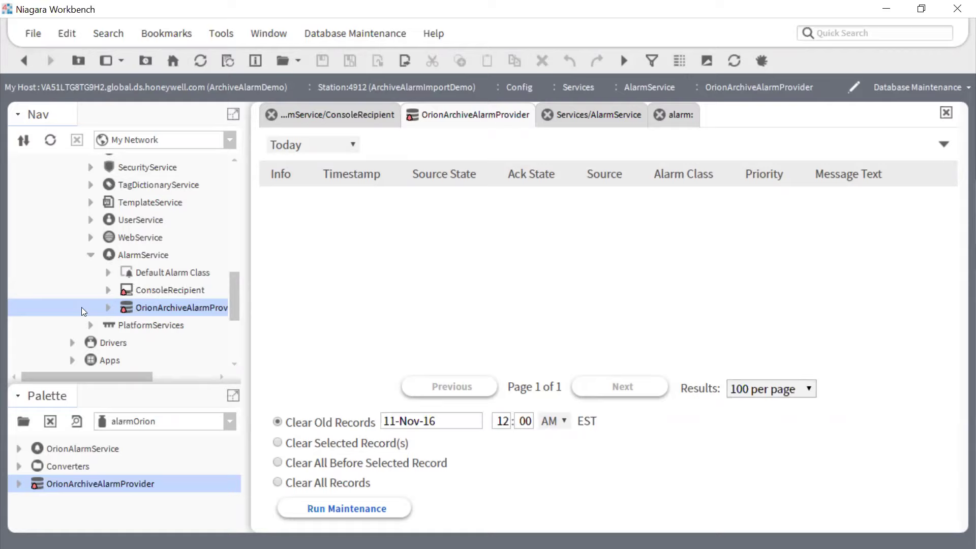
right_click(171, 309)
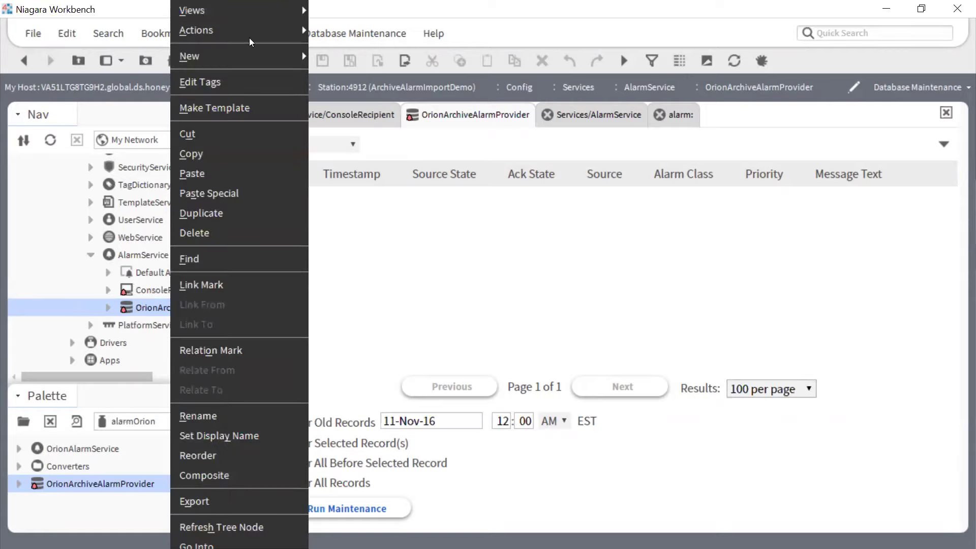
mouse_move(251, 39)
click(335, 30)
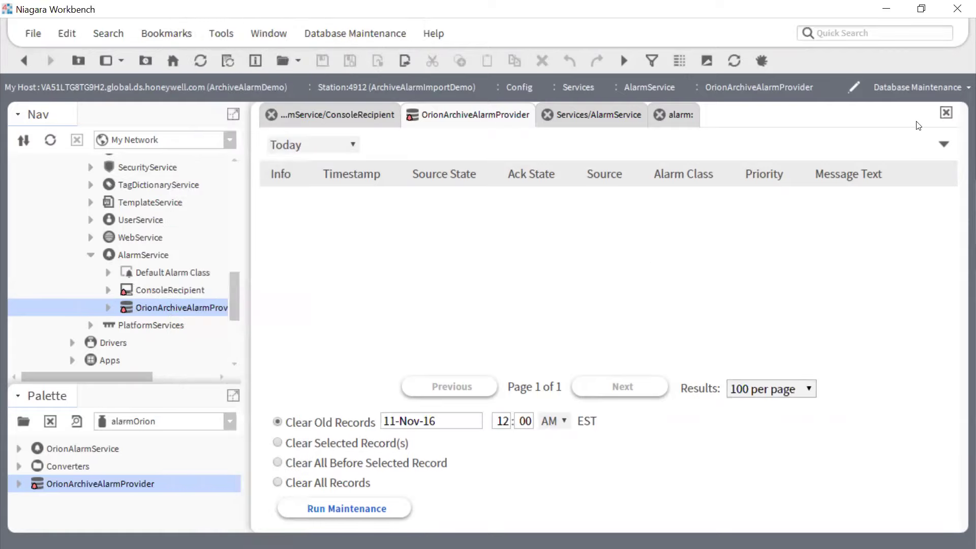
right_click(186, 307)
mouse_move(262, 32)
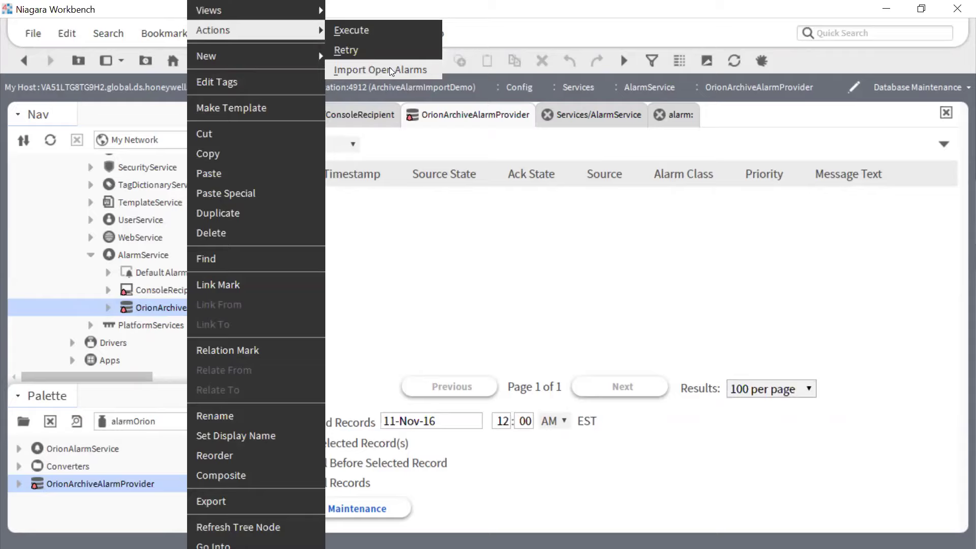
click(148, 260)
double_click(159, 254)
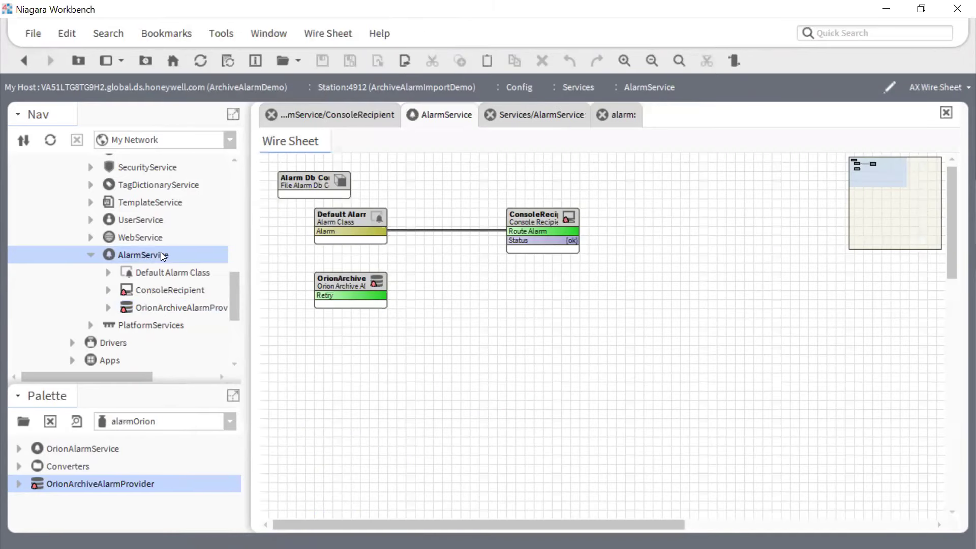
Check AlarmService's AX Database Maintenance and provider records, then reopen its wire sheet in a new tab
click(940, 86)
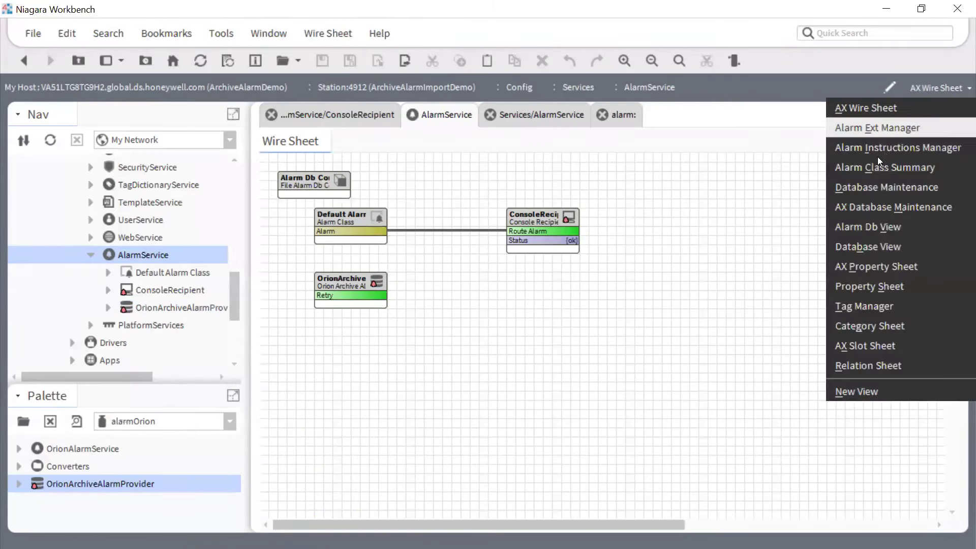
click(872, 203)
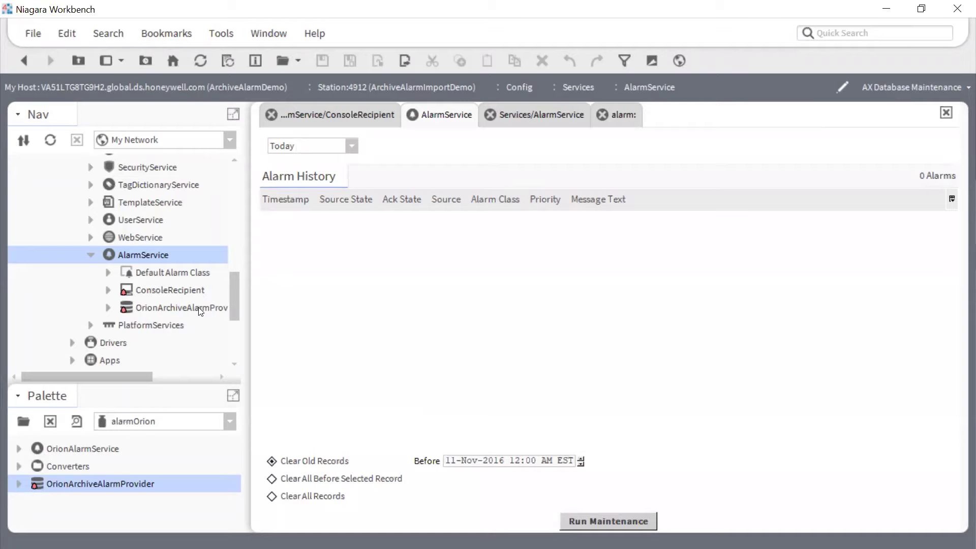
double_click(218, 307)
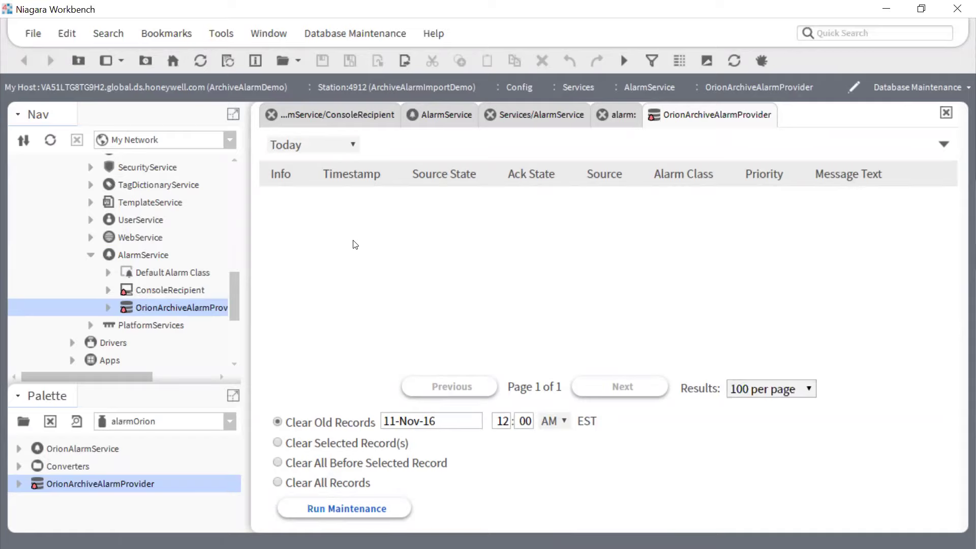
right_click(204, 305)
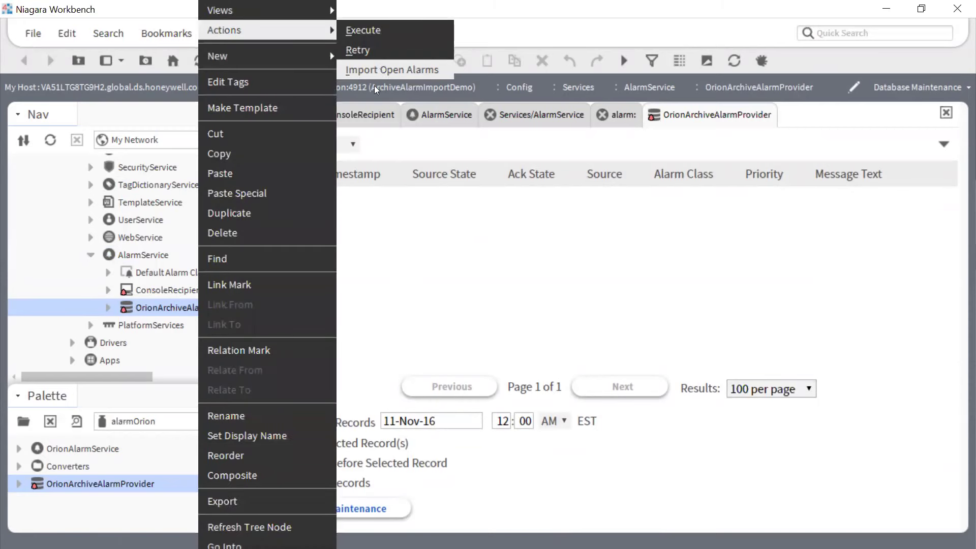
double_click(153, 255)
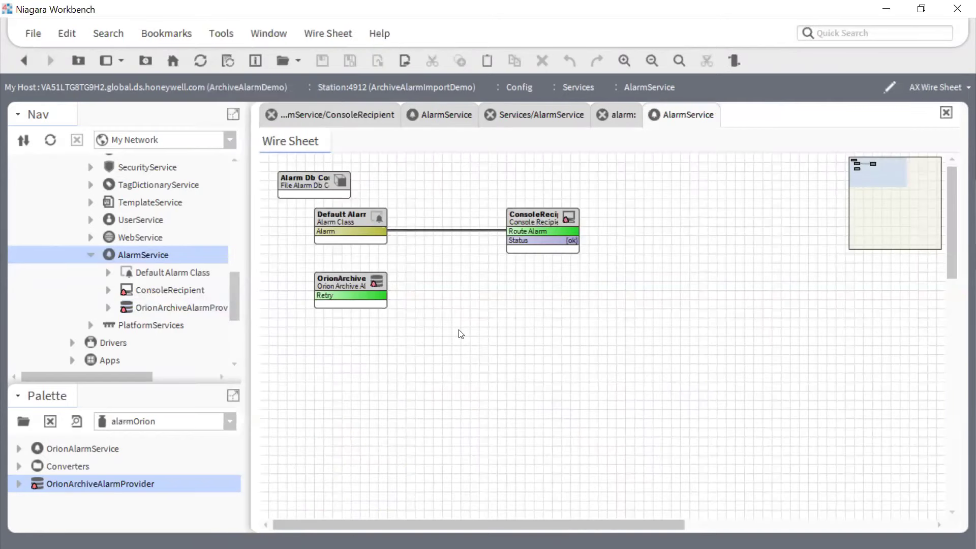